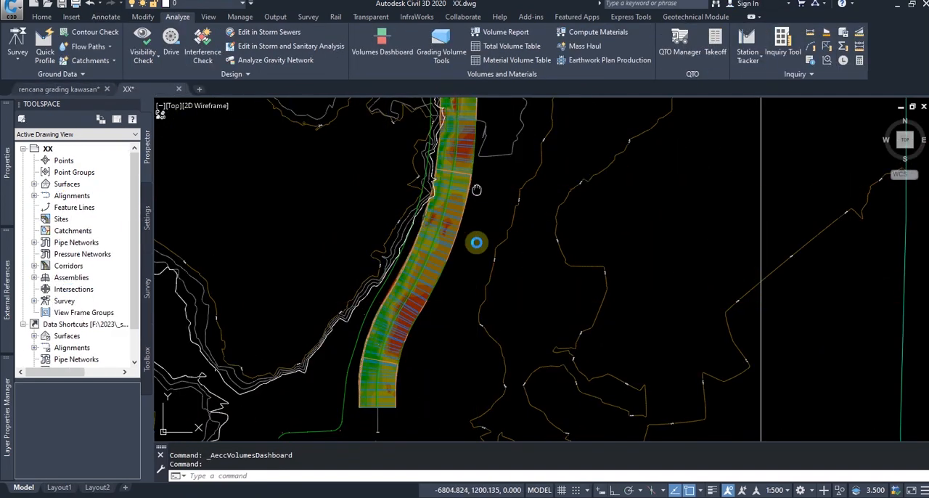
Examine the road's cut-and-fill elevation map in plan and follow the AL-RD-50 profile along its length
middle_click_drag(475, 242, 487, 370)
scroll(481, 249, "up", 2)
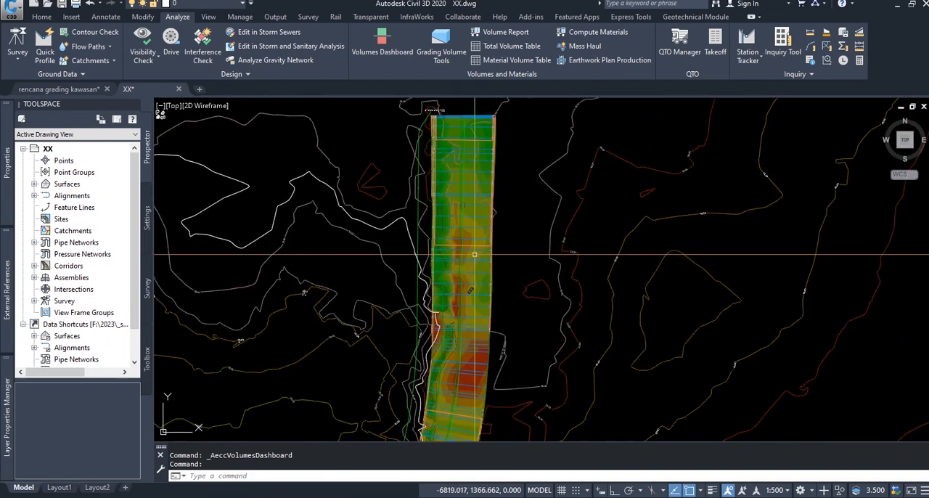
scroll(410, 238, "down", 7)
middle_click_drag(667, 259, 389, 270)
scroll(620, 242, "up", 8)
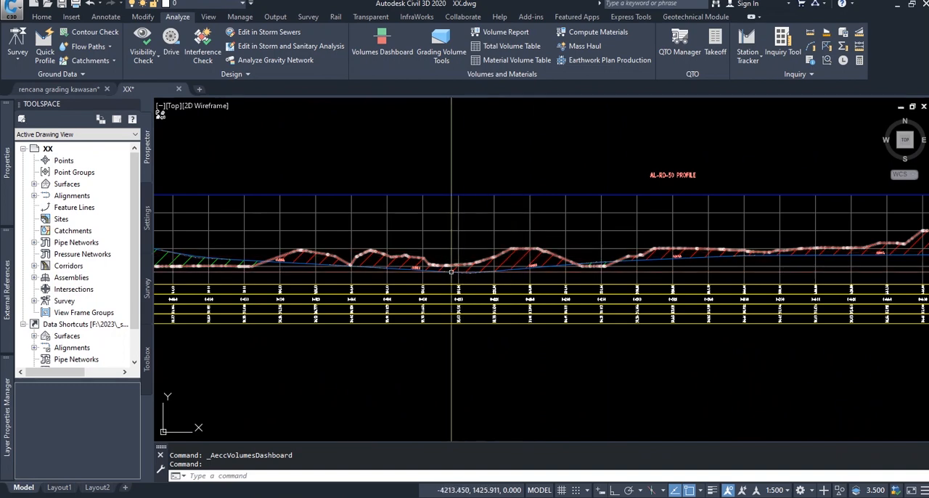
scroll(544, 263, "up", 2)
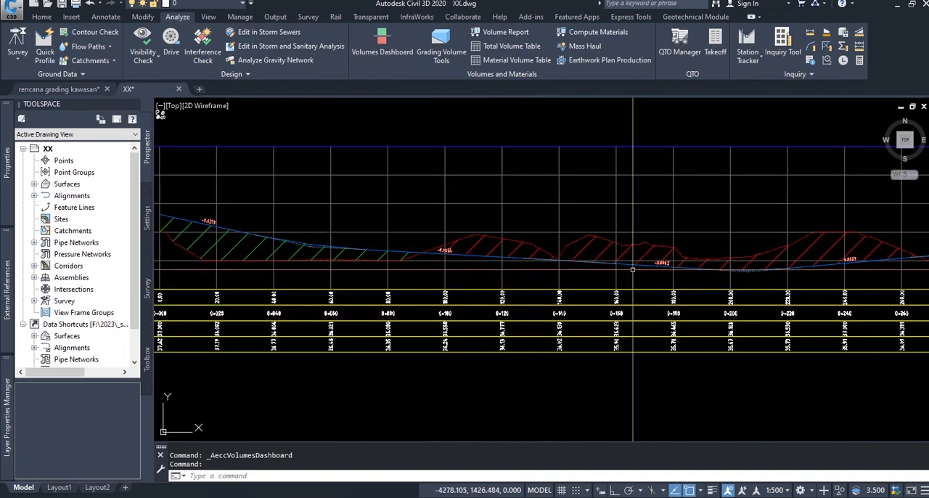
middle_click_drag(821, 274, 626, 280)
left_click_drag(626, 279, 407, 278)
middle_click_drag(731, 276, 387, 280)
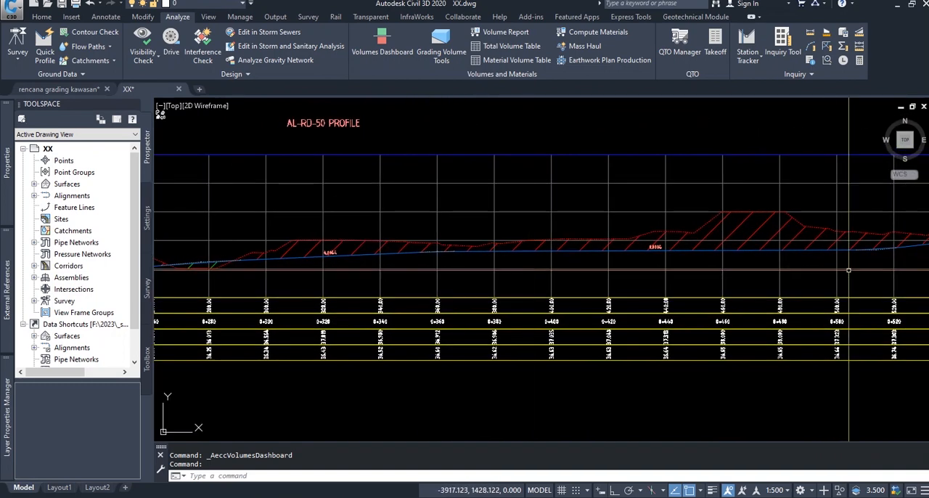
middle_click_drag(852, 271, 671, 284)
Return to the road's plan view and check its cut and fill volumes in the Volumes Dashboard
scroll(672, 285, "down", 4)
middle_click_drag(508, 266, 885, 245)
scroll(799, 253, "down", 2)
middle_click_drag(458, 263, 590, 253)
scroll(381, 270, "up", 2)
scroll(381, 269, "up", 2)
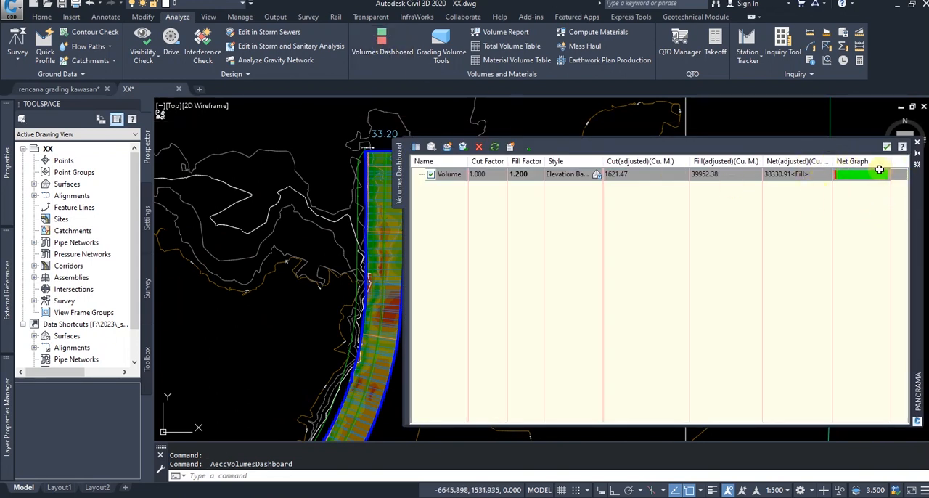
left_click(568, 213)
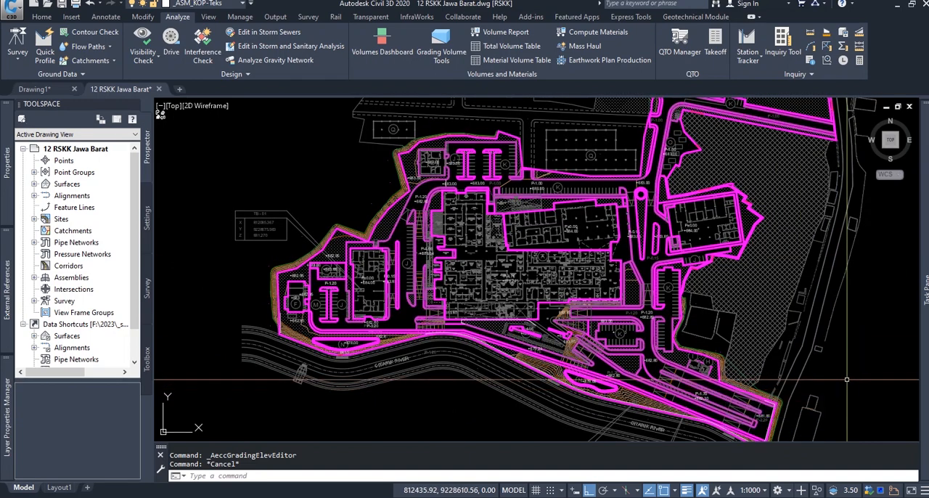
In the 12 RSKK Jawa Barat drawing, select the feature line between the main building and the P-0.15 road and view its properties
scroll(660, 221, "up", 5)
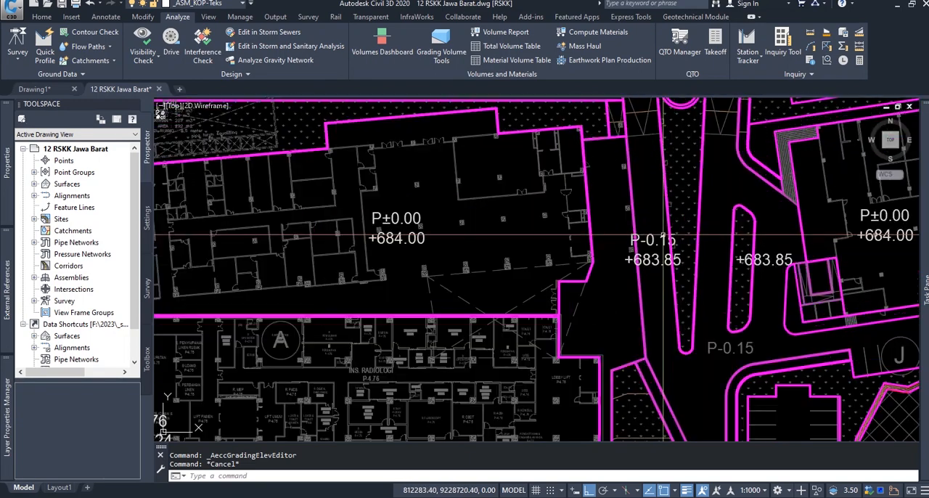
left_click(635, 234)
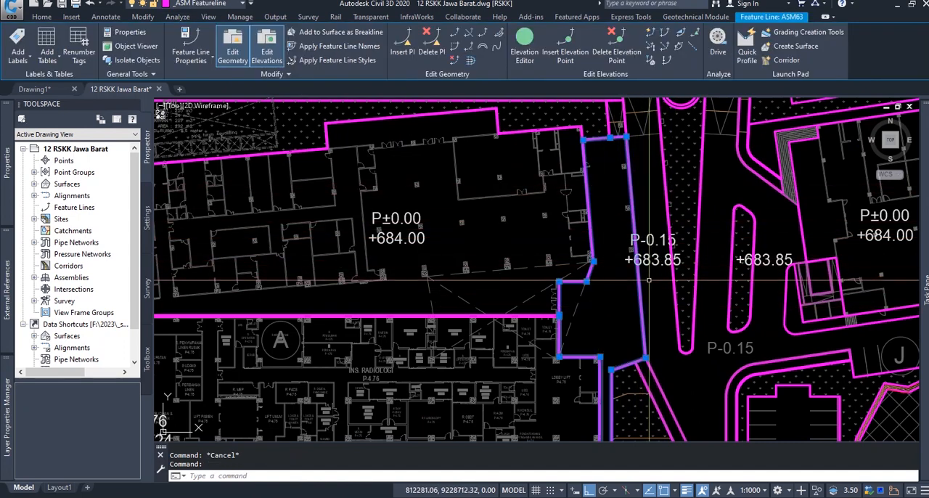
key("ctrl+1")
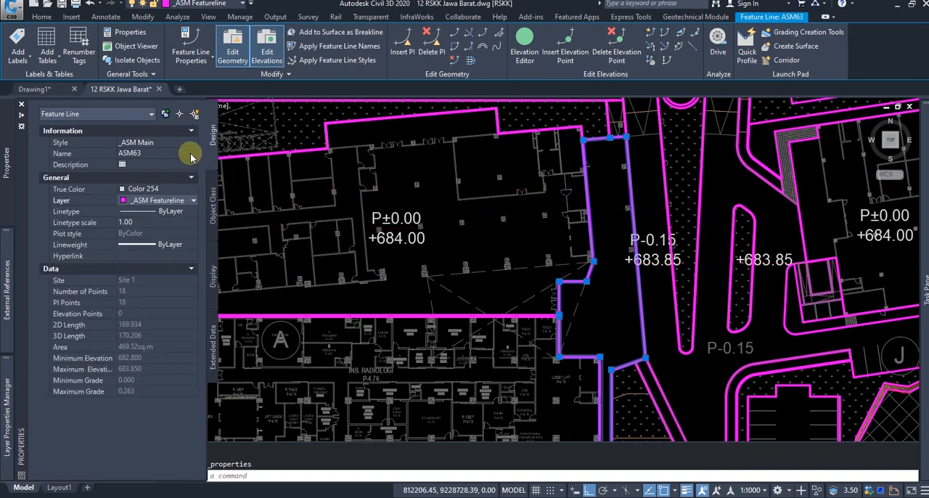
key("ctrl+1")
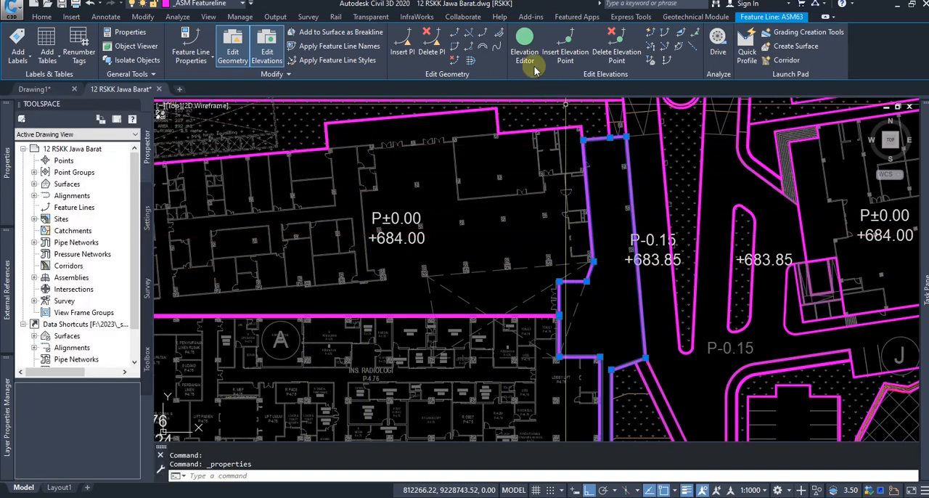
Open the selected feature line in the Elevation Editor and review the elevations at its stations
left_click(524, 45)
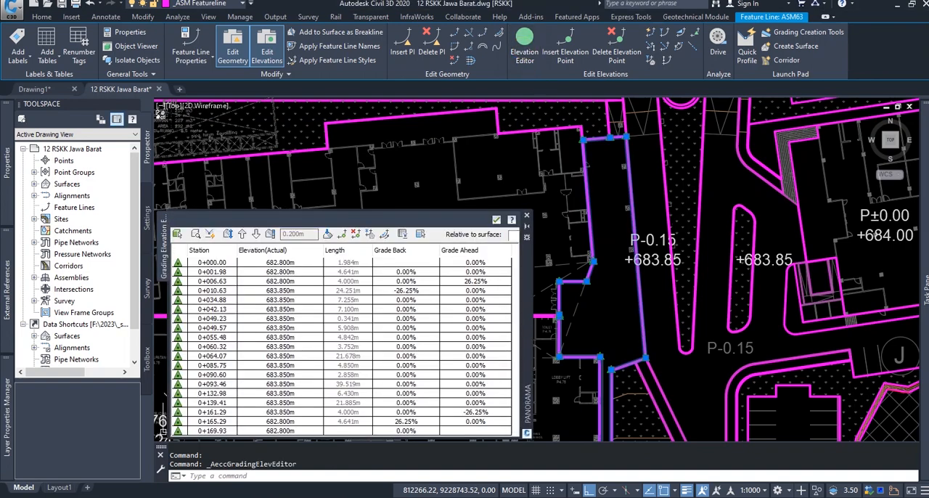
mouse_move(598, 232)
middle_mouse_down()
mouse_move(666, 210)
mouse_move(682, 218)
mouse_move(697, 240)
mouse_move(703, 291)
middle_mouse_up()
key("Escape")
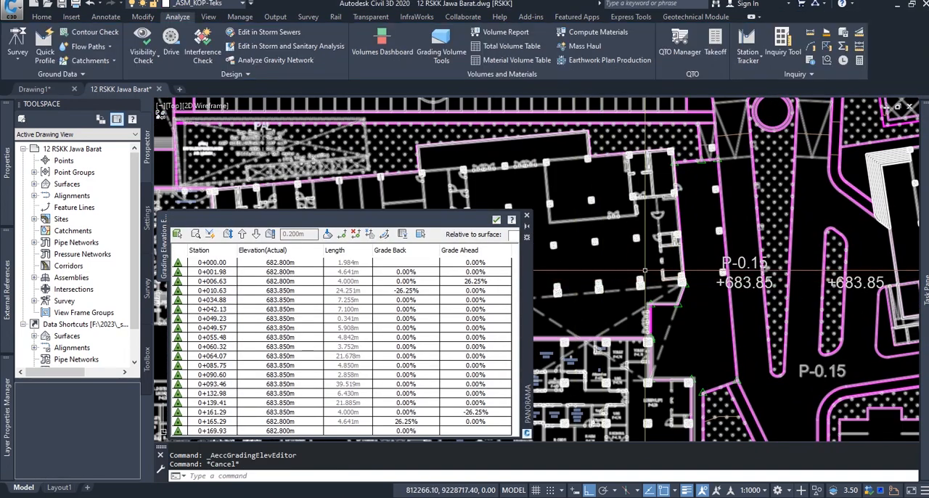
left_click(325, 300)
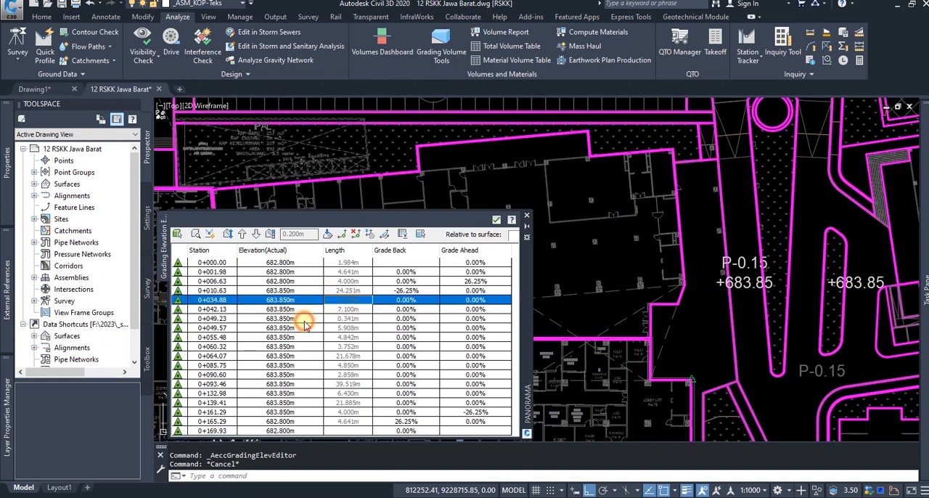
left_click(304, 320)
left_click(287, 297)
left_click(287, 290)
left_click(288, 282)
left_click(288, 274)
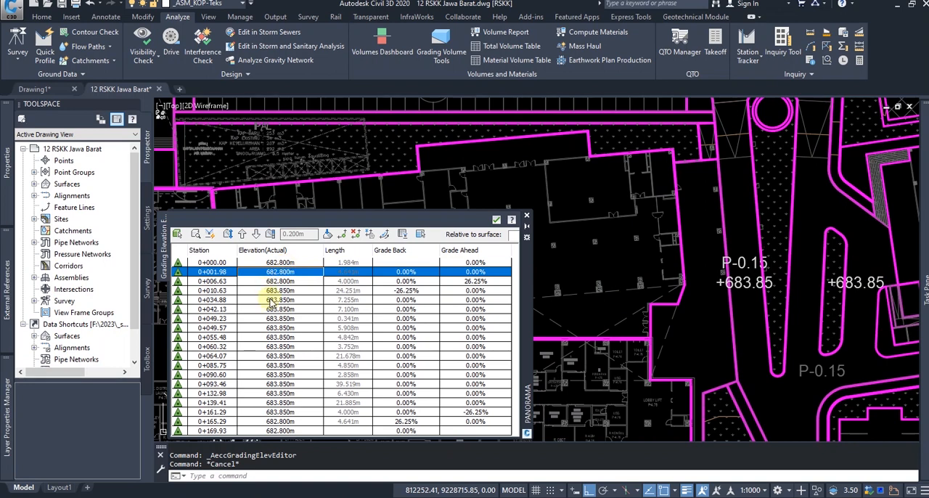
left_click(261, 317)
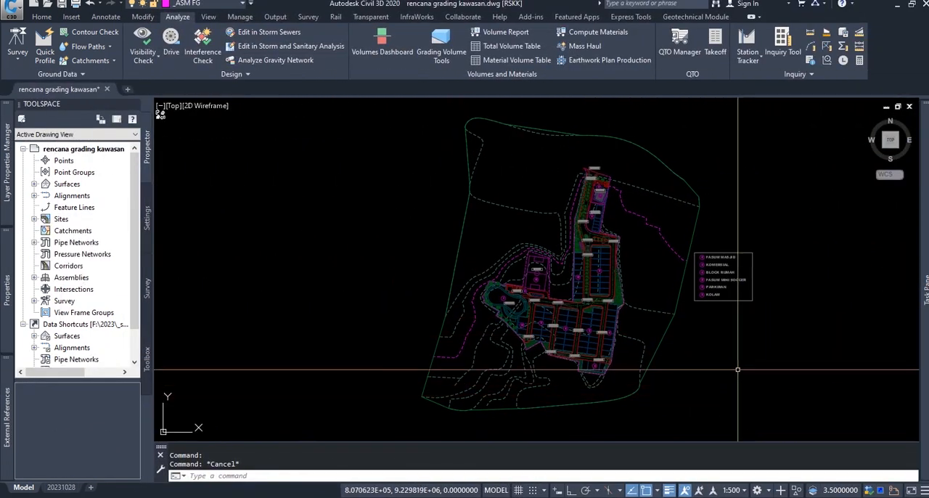
In the rencana grading kawasan drawing, select the existing ground surface to show its extent, and clear the selection
left_click(664, 299)
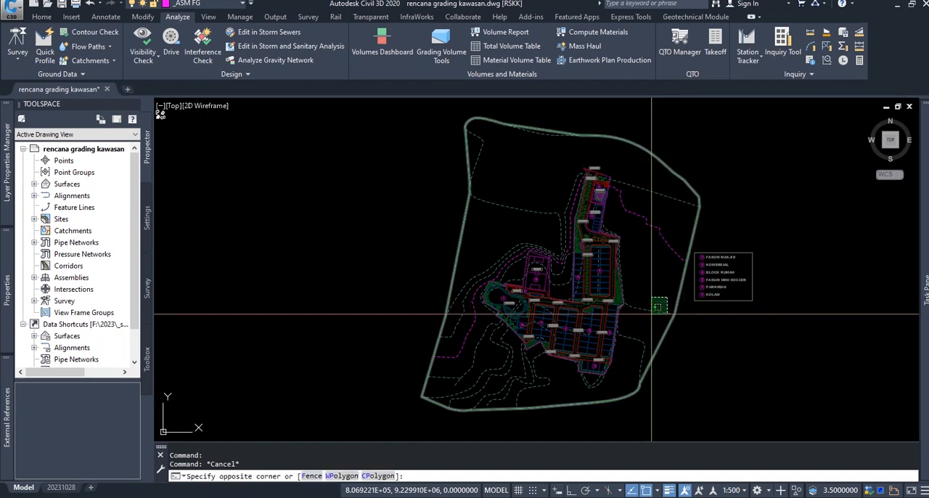
left_click(649, 317)
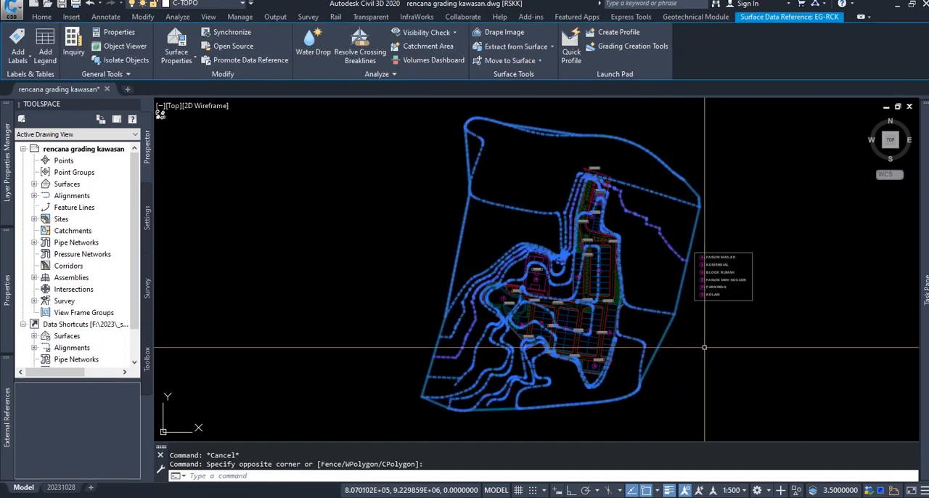
key("Escape")
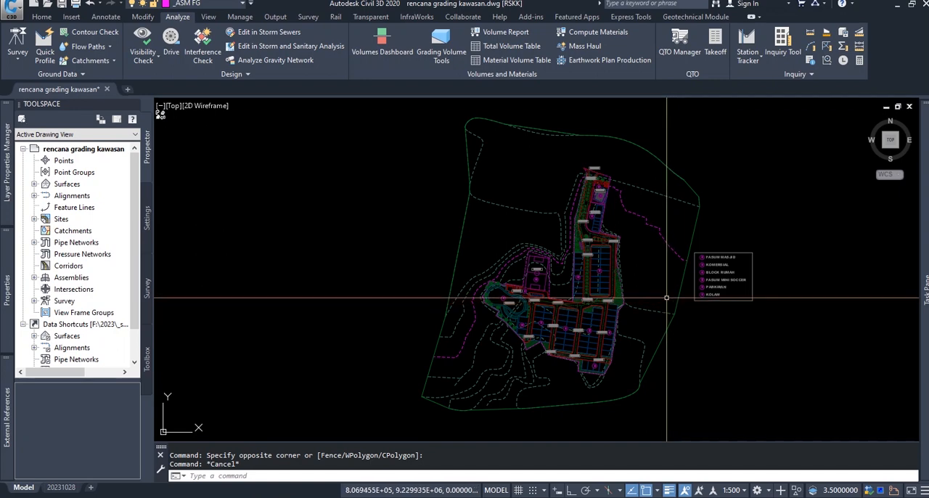
left_click(655, 293)
left_click(644, 317)
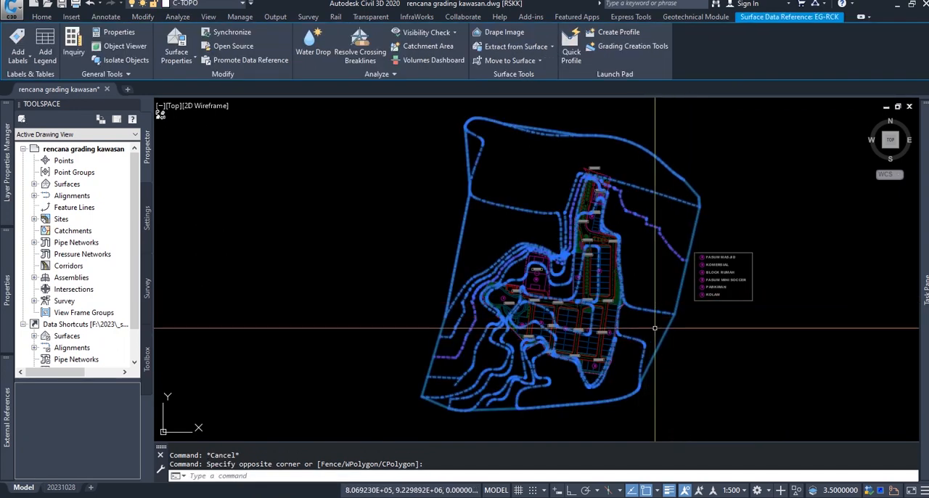
key("Escape")
Select the externally referenced housing site plan to show what it covers, and clear the selection
scroll(636, 350, "up", 5)
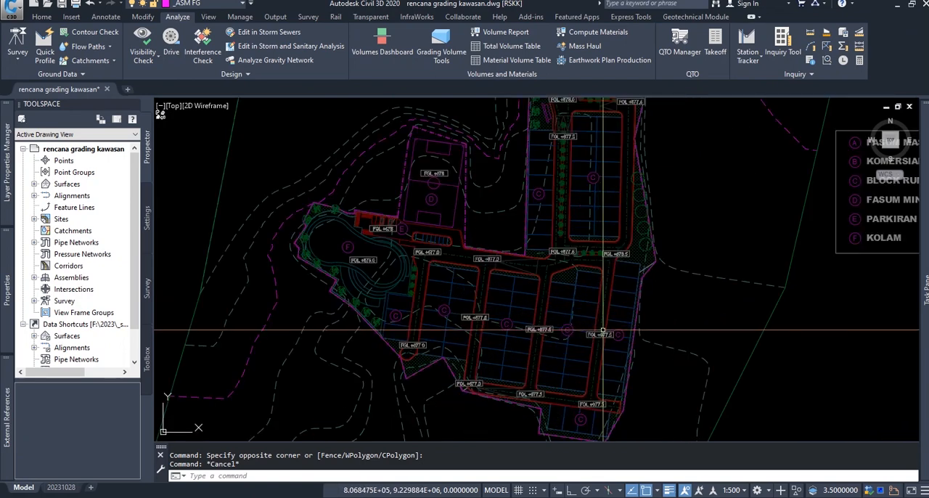
left_click(629, 283)
mouse_move(667, 215)
middle_mouse_down()
mouse_move(651, 338)
mouse_move(658, 387)
middle_mouse_up()
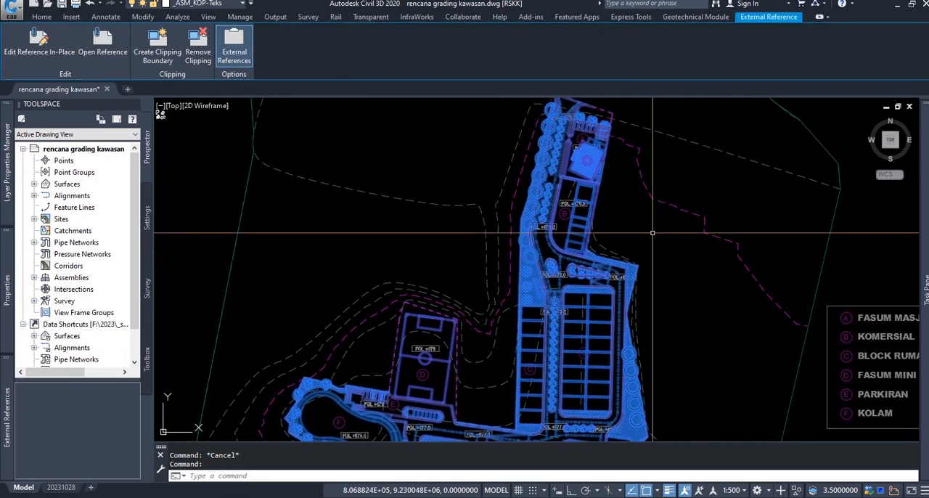
key("Escape")
Review the planned FGL elevation labels across the site, from the mosque and commercial area to the house blocks and pool
scroll(584, 132, "up", 4)
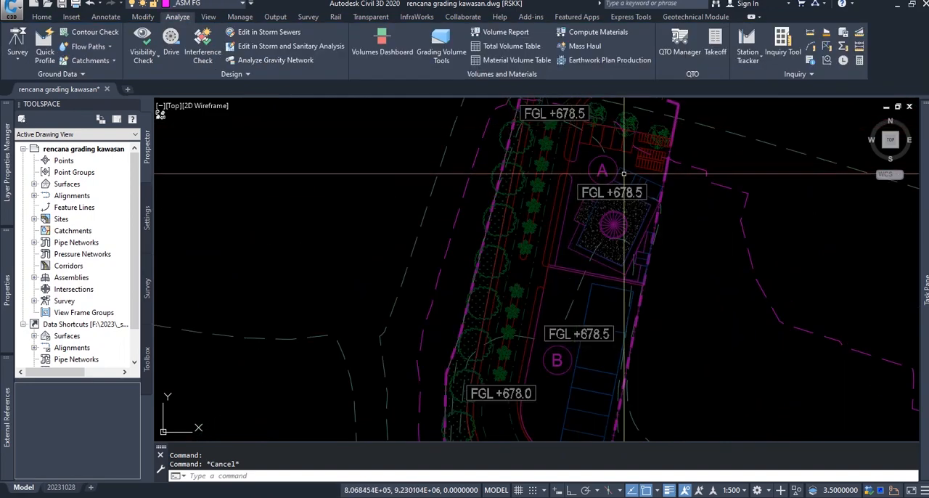
middle_click_drag(632, 301, 646, 211)
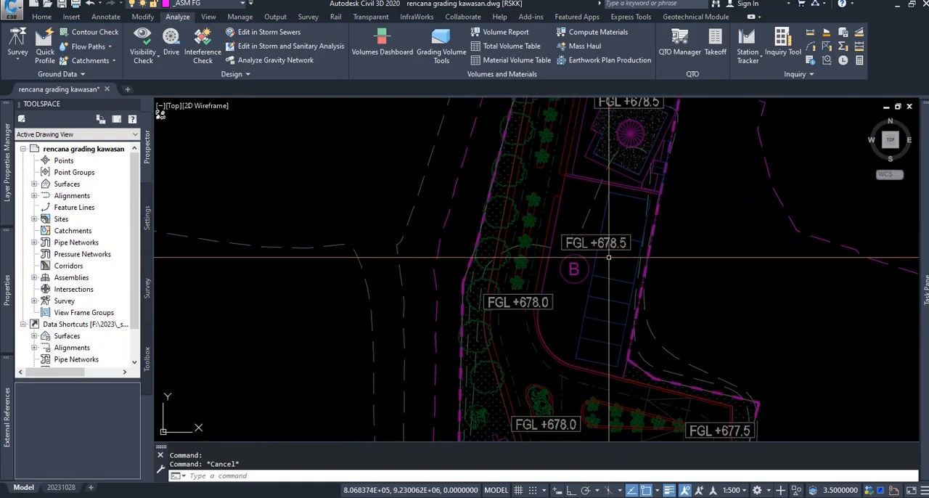
middle_click_drag(526, 326, 529, 164)
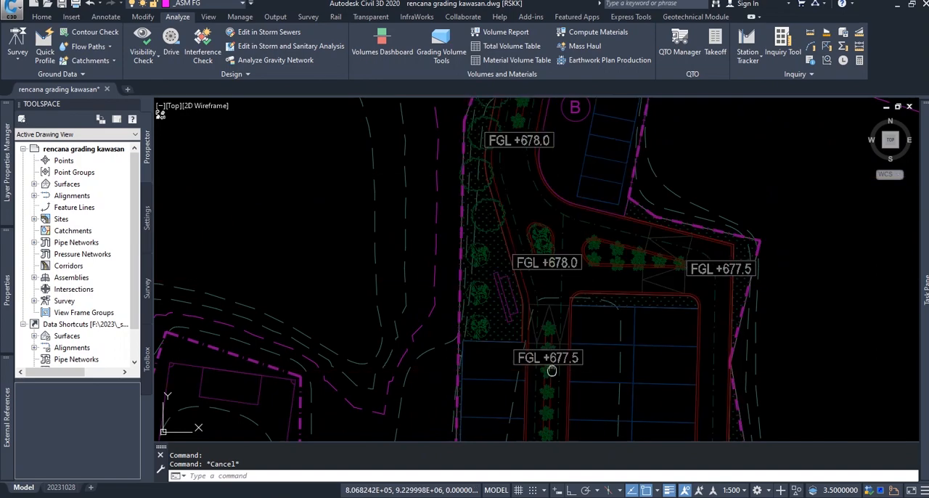
middle_click_drag(552, 370, 577, 207)
middle_click_drag(574, 326, 593, 156)
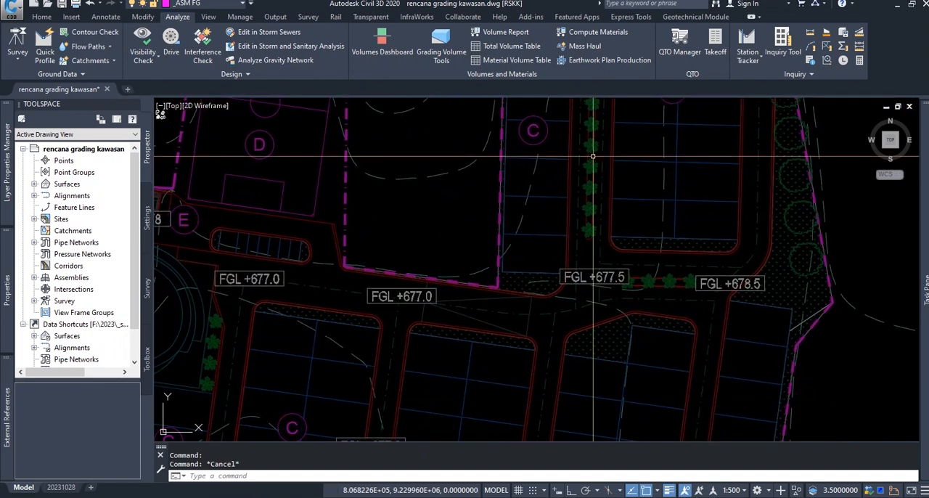
mouse_move(614, 335)
middle_mouse_down()
mouse_move(674, 263)
mouse_move(671, 232)
middle_mouse_up()
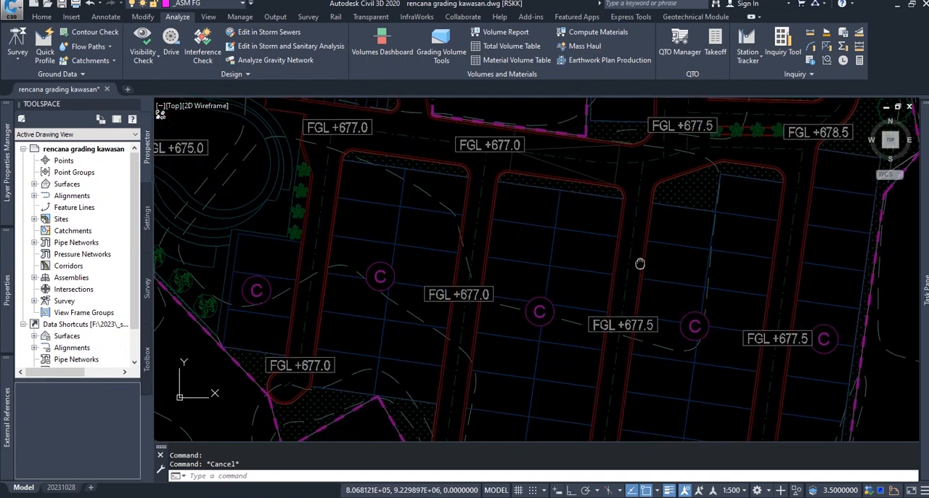
middle_click_drag(641, 321, 655, 234)
middle_click_drag(537, 295, 704, 418)
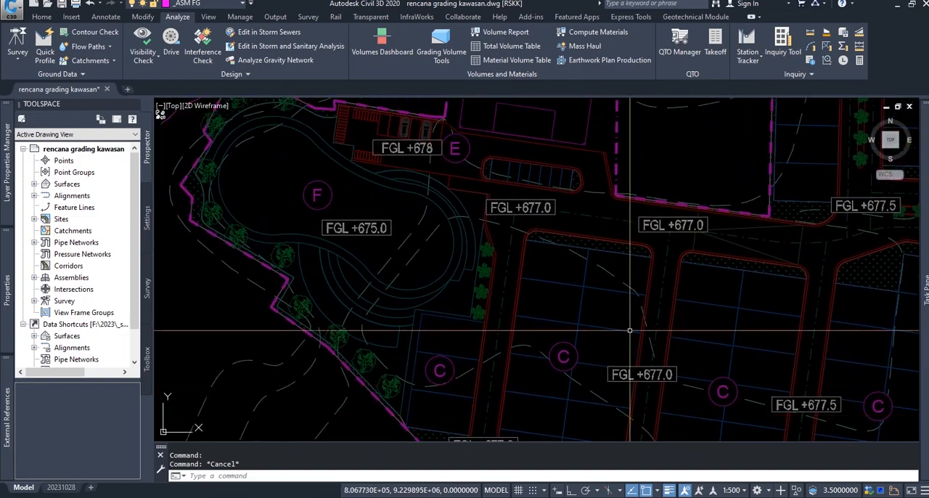
middle_click_drag(467, 251, 514, 328)
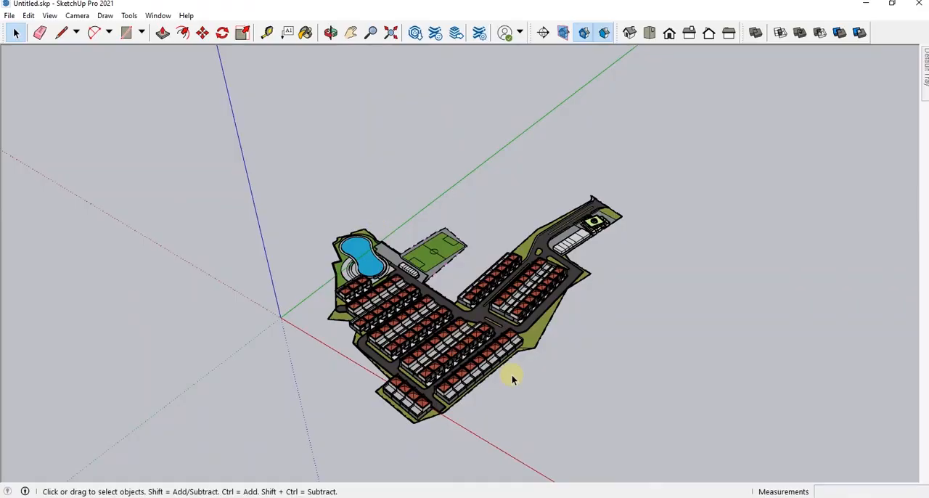
mouse_move(513, 375)
middle_mouse_down()
mouse_move(462, 324)
mouse_move(414, 325)
mouse_move(467, 328)
middle_mouse_up()
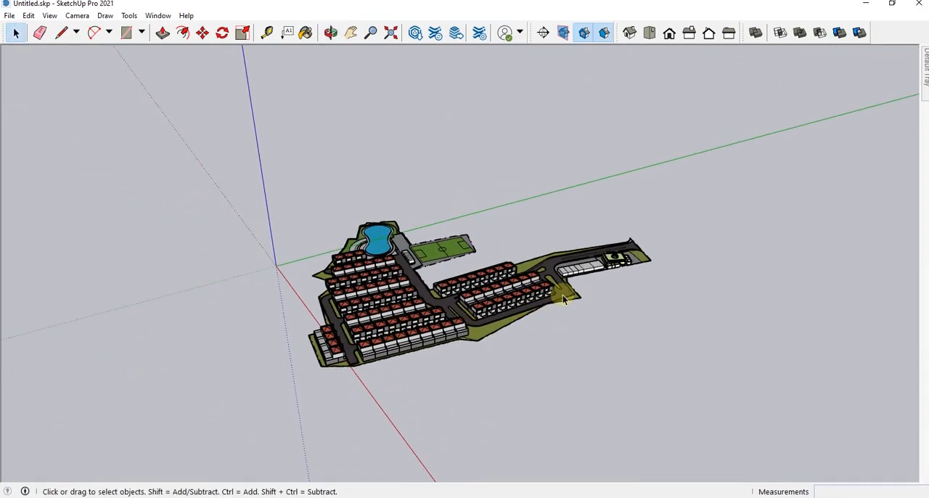
Switch to SketchUp and inspect the 3D model of the housing site up close
scroll(564, 299, "up", 5)
mouse_move(523, 232)
middle_mouse_down()
mouse_move(502, 216)
mouse_move(534, 267)
mouse_move(533, 283)
mouse_move(432, 291)
mouse_move(475, 295)
middle_mouse_up()
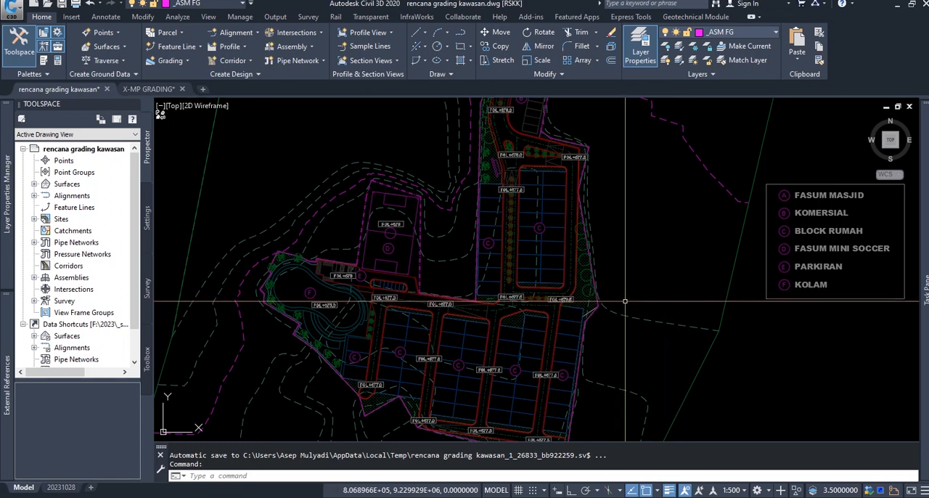
Switch back to Civil 3D and turn off the major and minor contours in the EG-RCK surface's ASM_EG-1m style
key("Escape")
key("Escape")
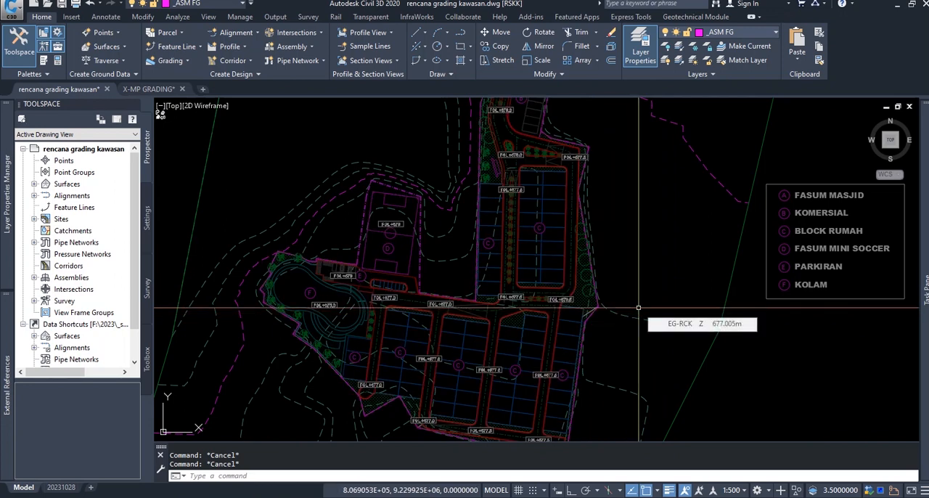
mouse_move(638, 308)
middle_mouse_down()
mouse_move(653, 259)
mouse_move(659, 313)
middle_mouse_up()
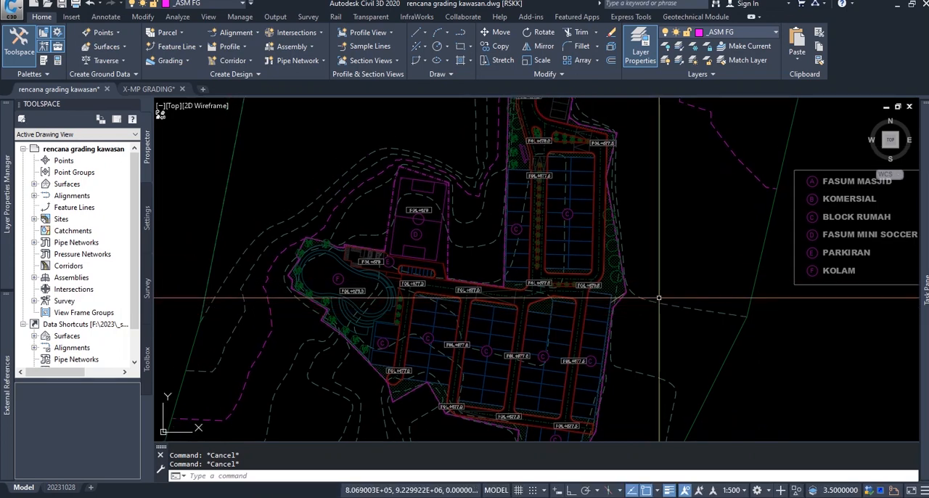
middle_click_drag(658, 299, 684, 305)
left_click(690, 289)
left_click(665, 326)
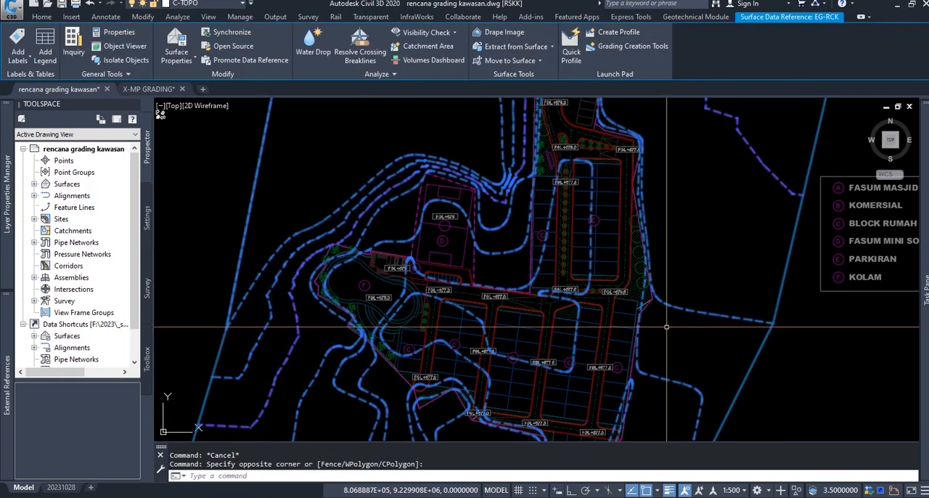
right_click(661, 329)
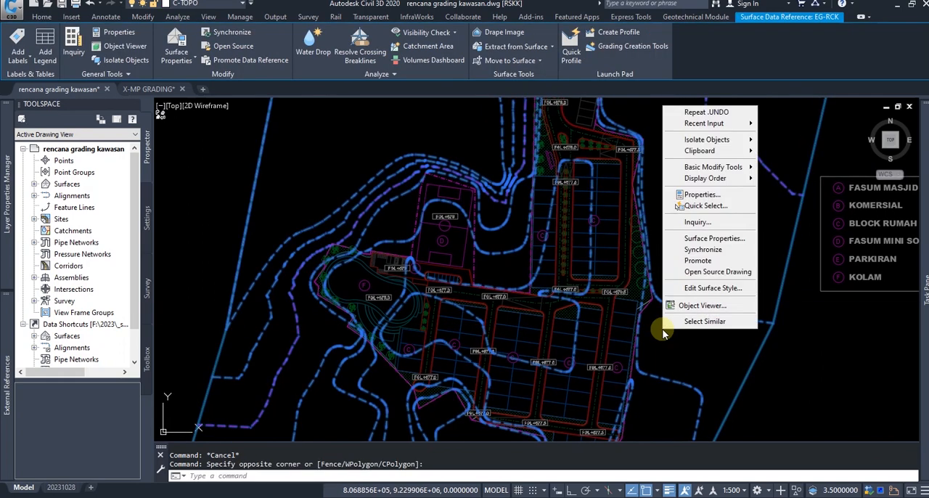
left_click(713, 288)
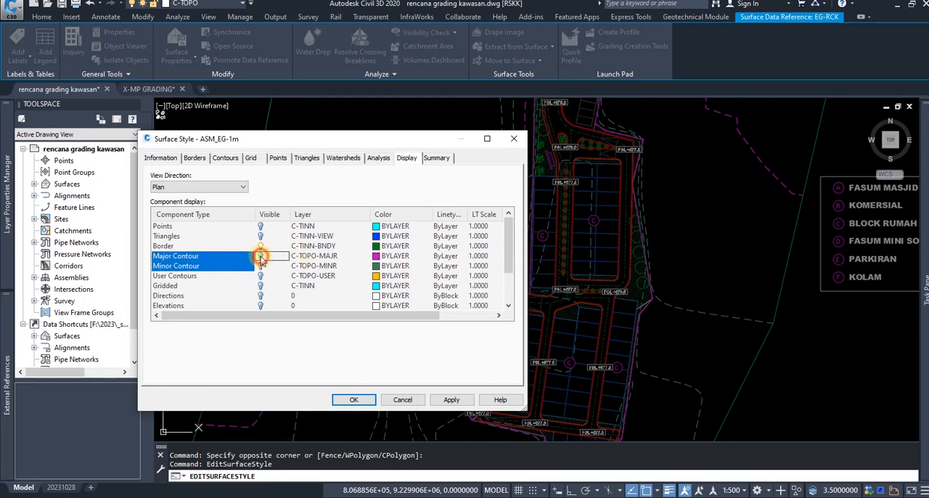
left_click(353, 399)
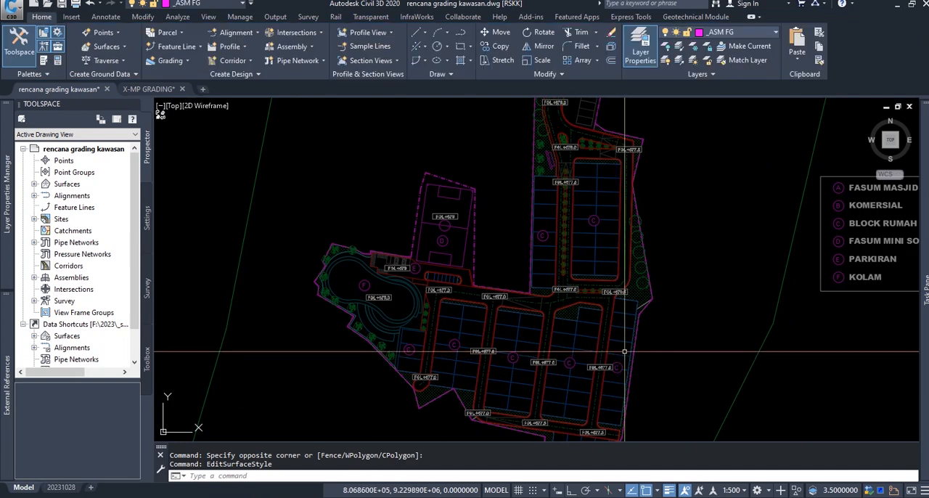
Freeze the tree layer of the referenced site plan by picking a tree along the eastern green strip
key("Escape")
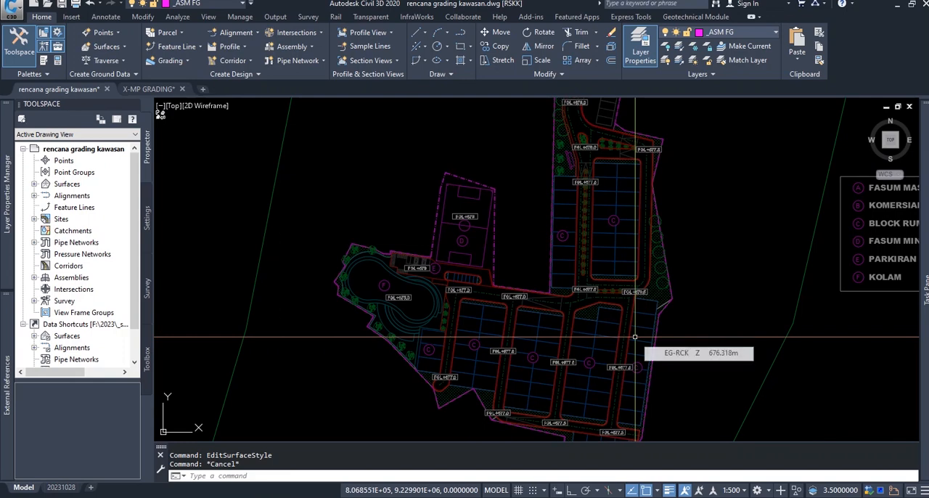
middle_click_drag(635, 336, 629, 347)
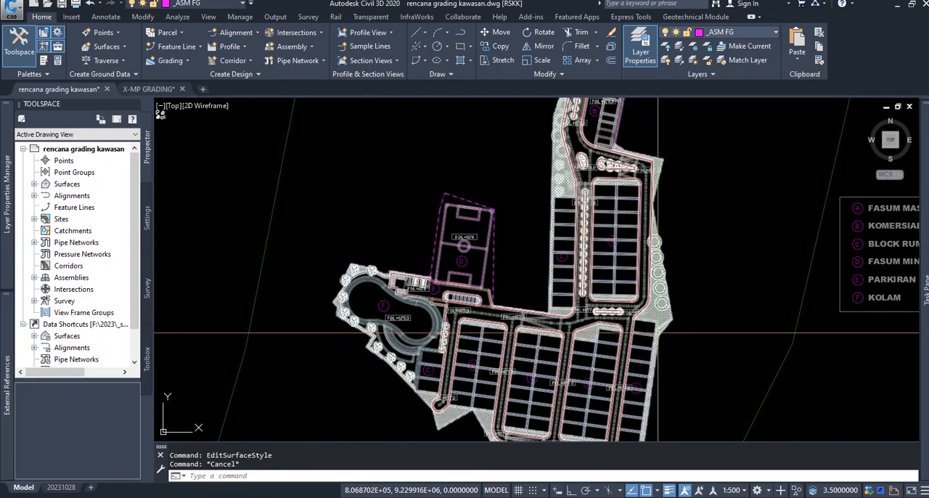
scroll(684, 300, "up", 5)
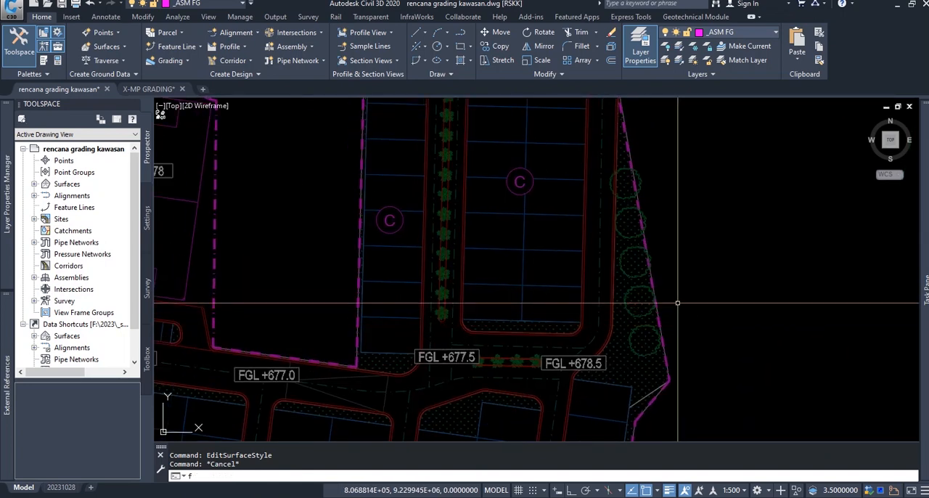
left_click(648, 218)
middle_click_drag(558, 312, 647, 171)
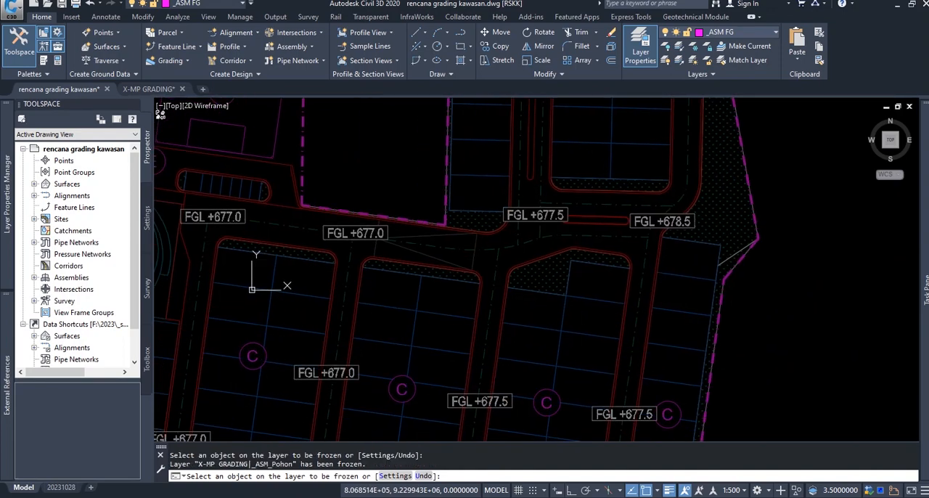
key("Escape")
Freeze the furniture_1 layer of the referenced site plan by picking an object in parking area E
scroll(597, 241, "down", 3)
mouse_move(547, 268)
middle_mouse_down()
mouse_move(589, 264)
mouse_move(590, 275)
middle_mouse_up()
middle_click_drag(429, 228, 500, 300)
scroll(388, 238, "up", 4)
key("space")
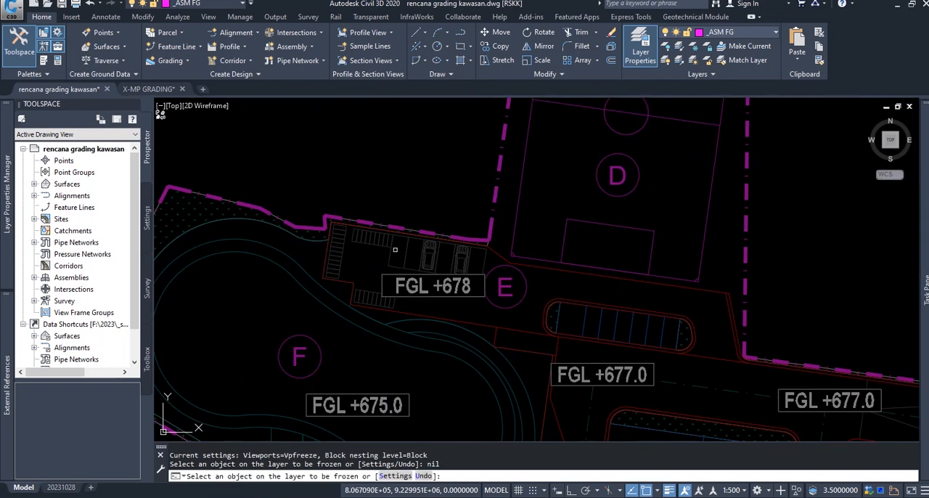
left_click(380, 244)
scroll(381, 246, "down", 4)
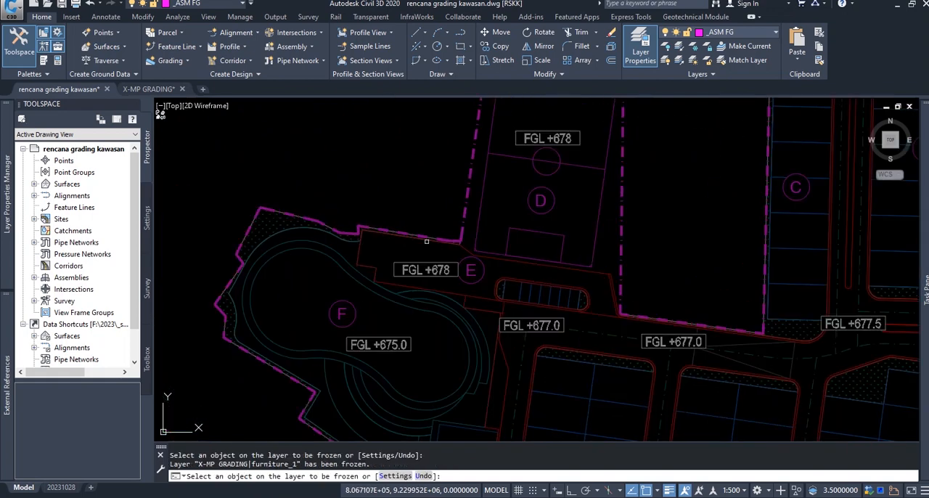
key("Escape")
Review the decluttered site plan and its FGL labels against the EG-RCK surface elevations around the house blocks, pool and sports field
middle_click_drag(585, 305, 527, 267)
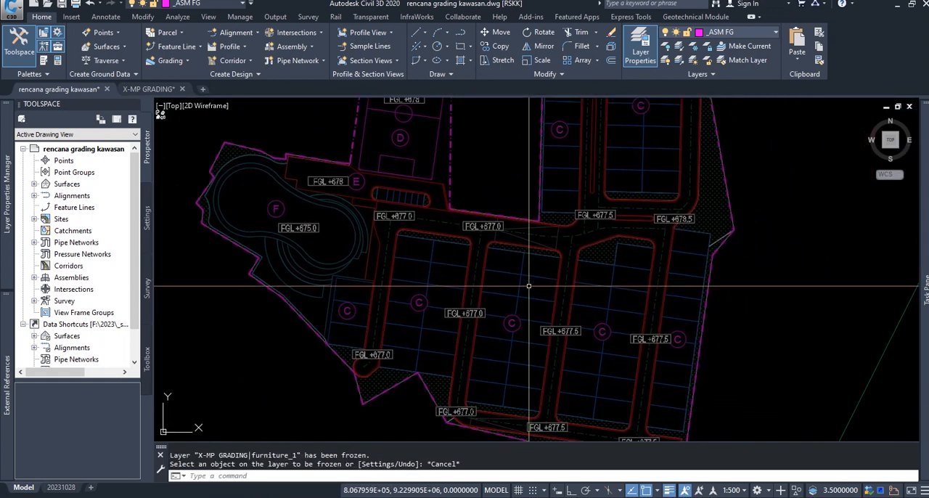
mouse_move(548, 334)
middle_mouse_down()
mouse_move(547, 315)
mouse_move(555, 347)
middle_mouse_up()
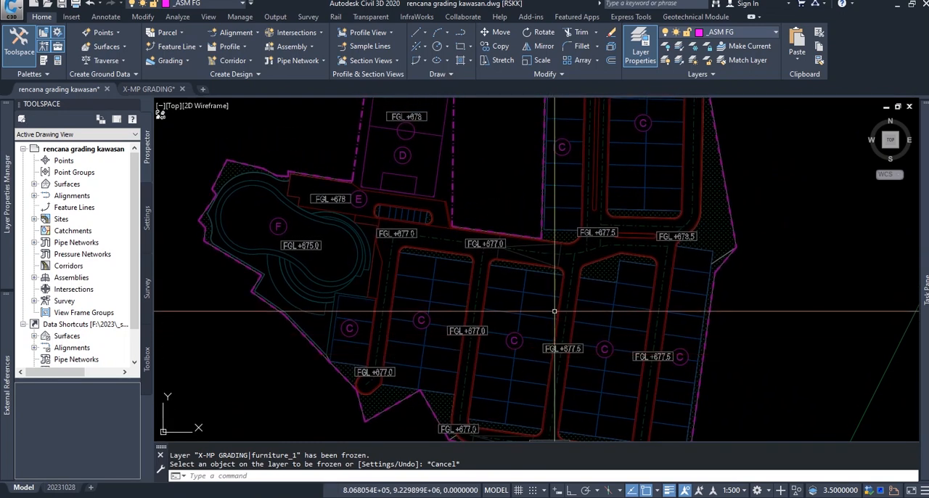
middle_click_drag(549, 307, 546, 258)
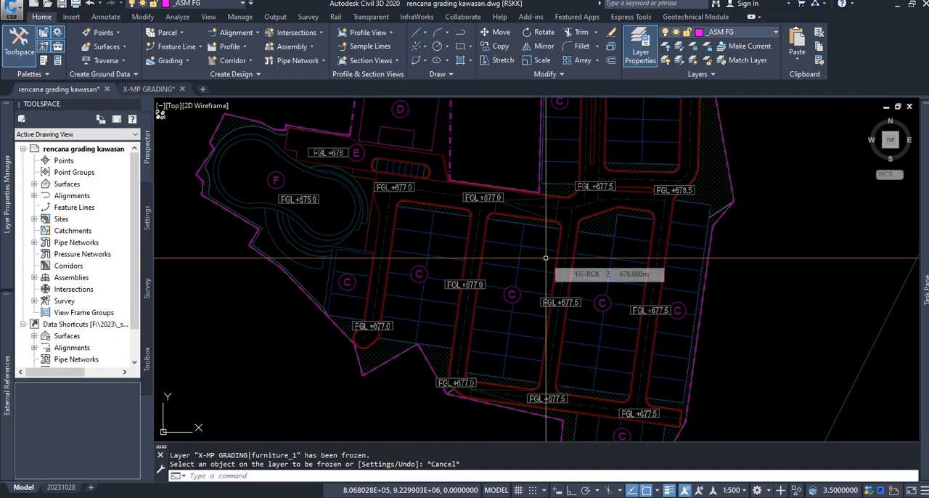
mouse_move(756, 274)
middle_mouse_down()
mouse_move(752, 311)
mouse_move(742, 293)
mouse_move(734, 340)
mouse_move(724, 301)
mouse_move(712, 365)
middle_mouse_up()
mouse_move(690, 357)
middle_mouse_down()
mouse_move(699, 317)
mouse_move(716, 337)
mouse_move(719, 328)
middle_mouse_up()
mouse_move(747, 156)
middle_mouse_down()
mouse_move(725, 313)
mouse_move(727, 296)
middle_mouse_up()
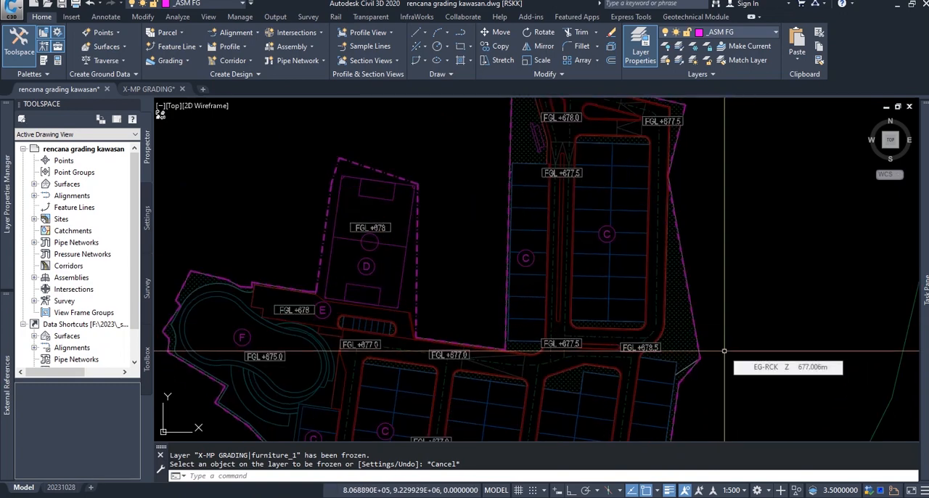
middle_click_drag(724, 351, 721, 300)
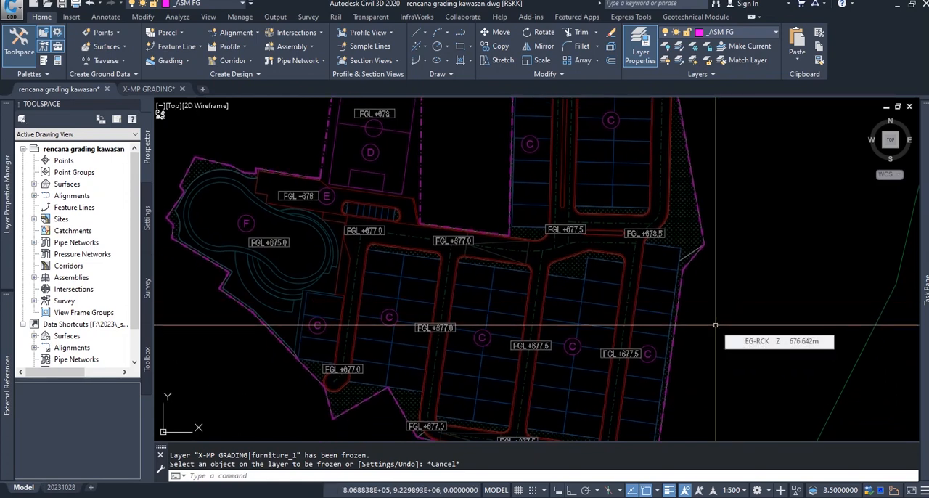
middle_click_drag(715, 326, 716, 312)
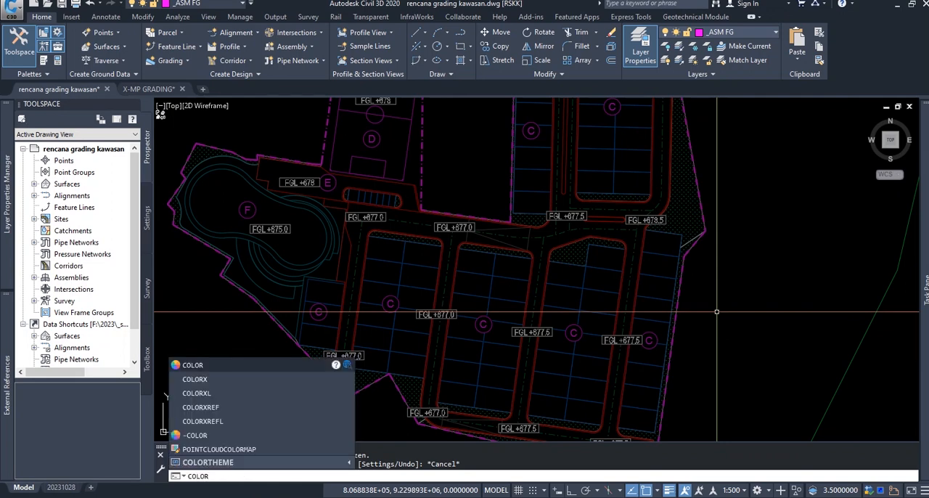
Recolour the referenced site plan's layers to colour 254 with the COLORXREFL routine
left_click(251, 420)
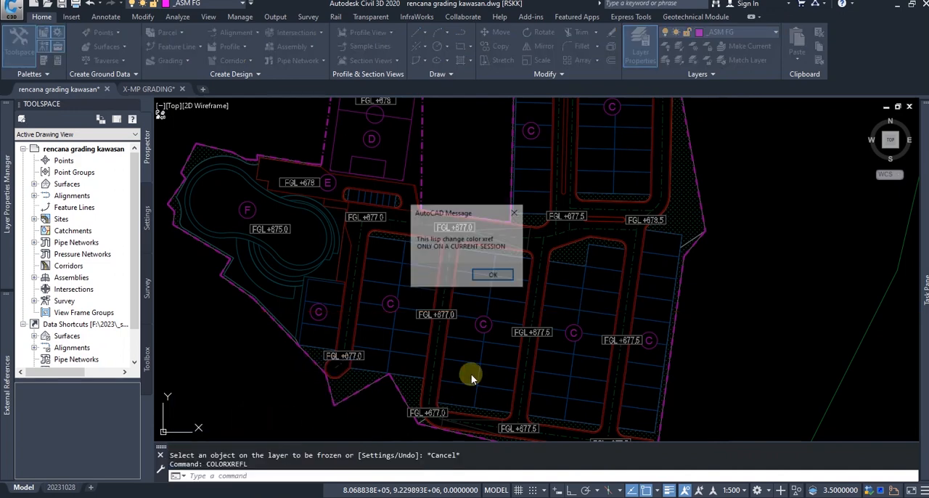
left_click(496, 276)
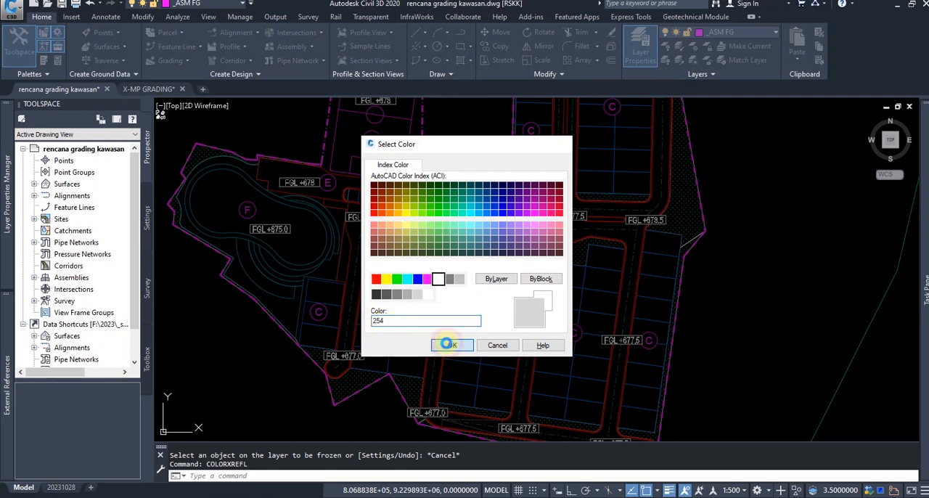
left_click(450, 346)
scroll(675, 348, "up", 3)
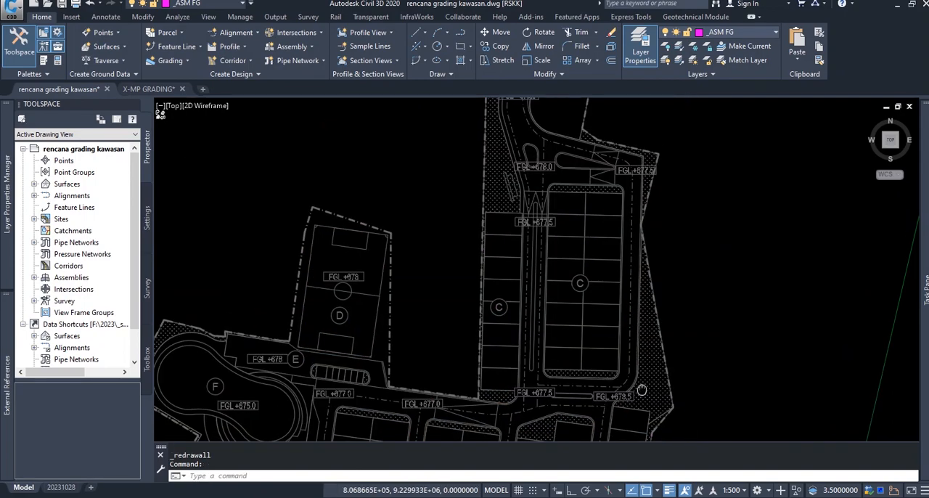
Copy the site boundary line out of the referenced plan in place with NCOPY
mouse_move(653, 260)
middle_mouse_down()
mouse_move(640, 332)
mouse_move(642, 176)
middle_mouse_up()
middle_click_drag(661, 305, 662, 226)
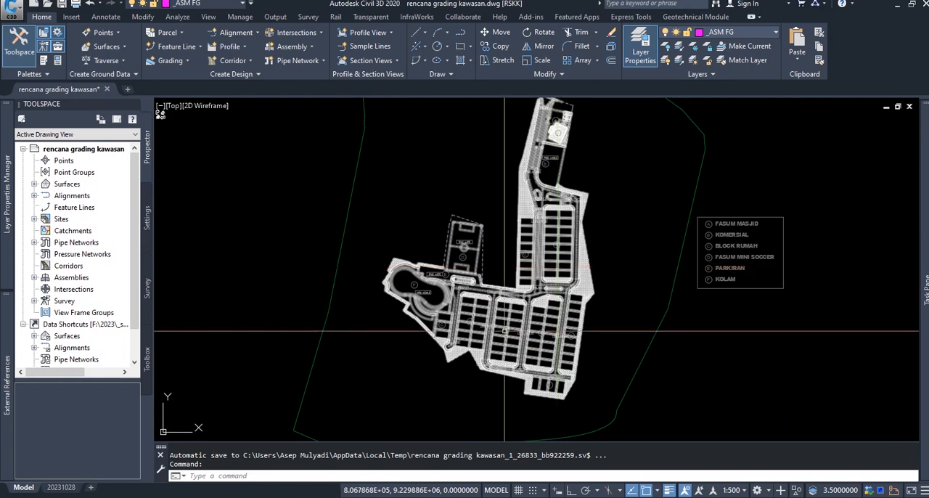
scroll(578, 320, "up", 4)
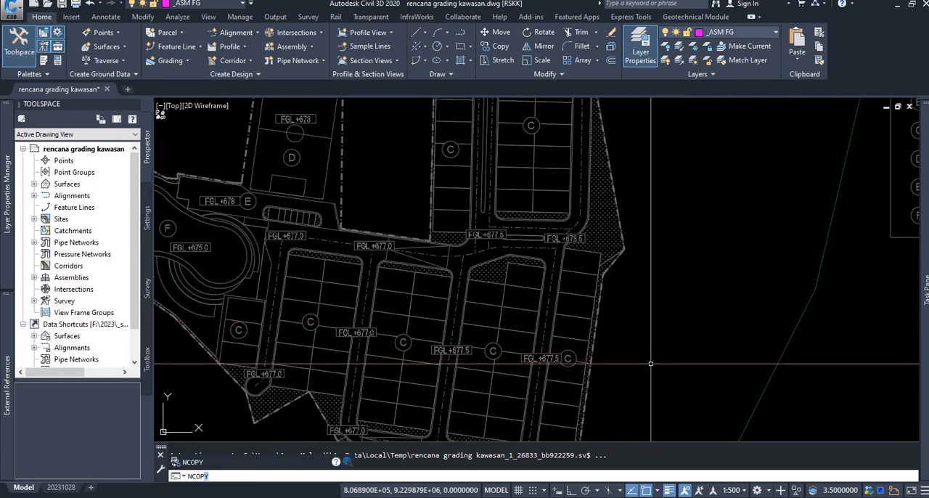
key("Return")
scroll(624, 305, "up", 4)
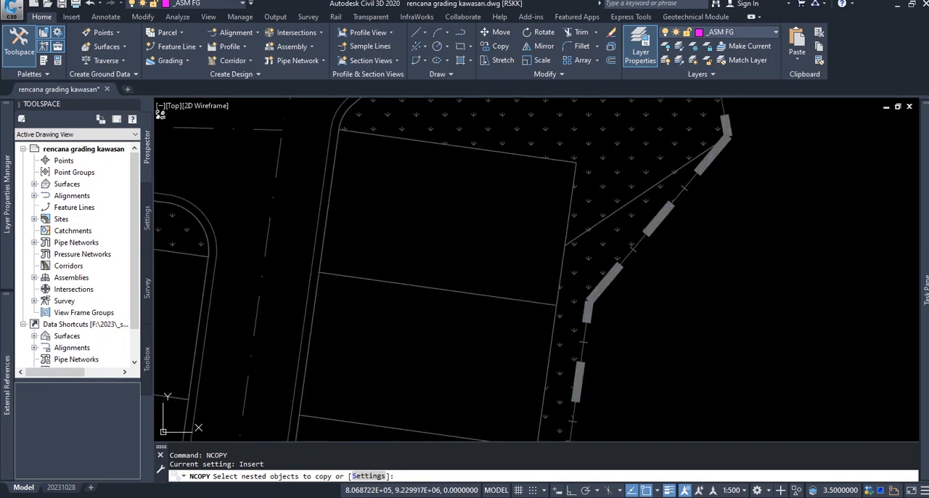
left_click(610, 282)
scroll(610, 286, "down", 5)
key("Return")
left_click(602, 292)
key("Escape")
Copy the outer road edges around the house blocks out of the referenced plan in place with NCOPY
mouse_move(259, 107)
middle_mouse_down()
mouse_move(492, 293)
mouse_move(524, 279)
middle_mouse_up()
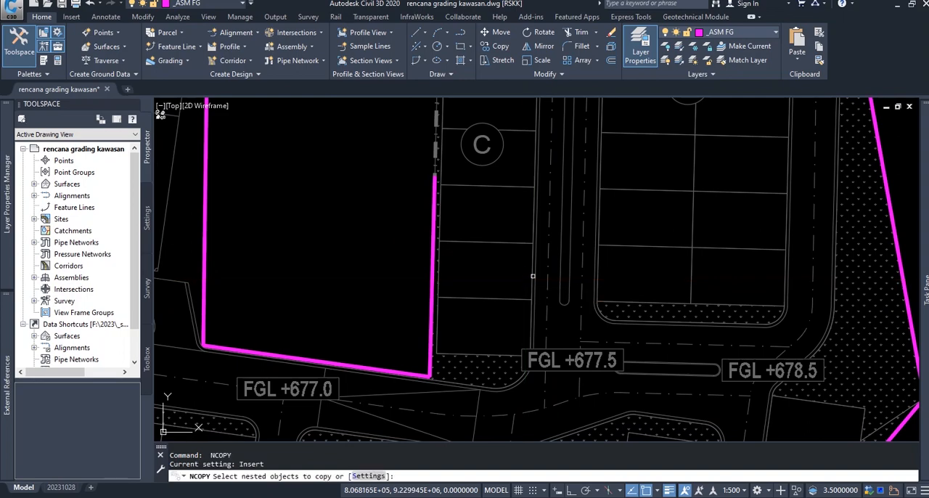
scroll(532, 276, "up", 4)
left_click(530, 273)
scroll(530, 272, "down", 6)
scroll(592, 282, "up", 4)
left_click(594, 277)
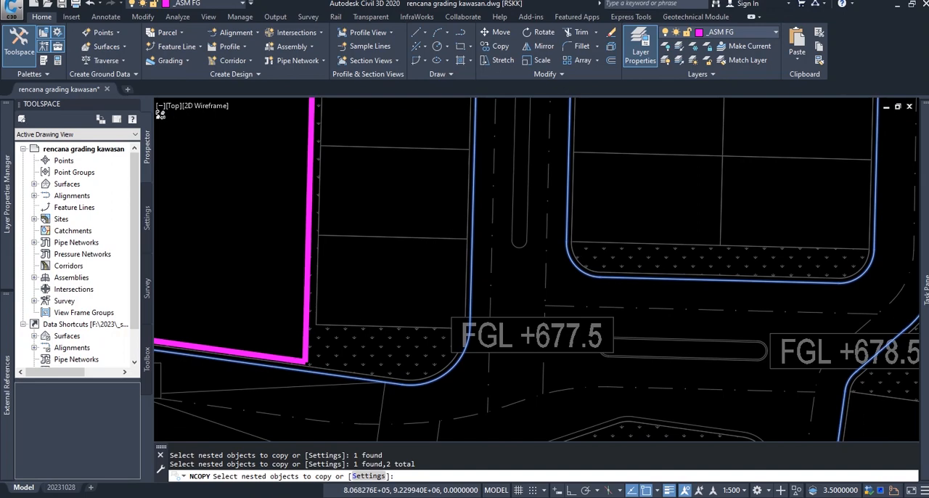
scroll(537, 269, "down", 6)
scroll(537, 268, "up", 7)
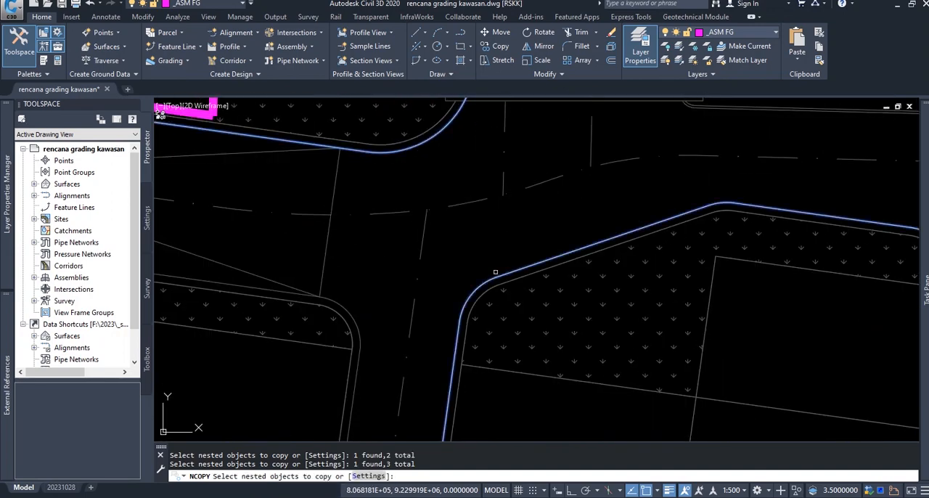
left_click(339, 297)
scroll(339, 297, "down", 5)
middle_click_drag(575, 254, 588, 250)
scroll(552, 268, "up", 5)
key("Return")
left_click(534, 277)
left_click(534, 278)
Inspect the copied boundary and road edges around the house blocks and sports field
scroll(510, 276, "down", 5)
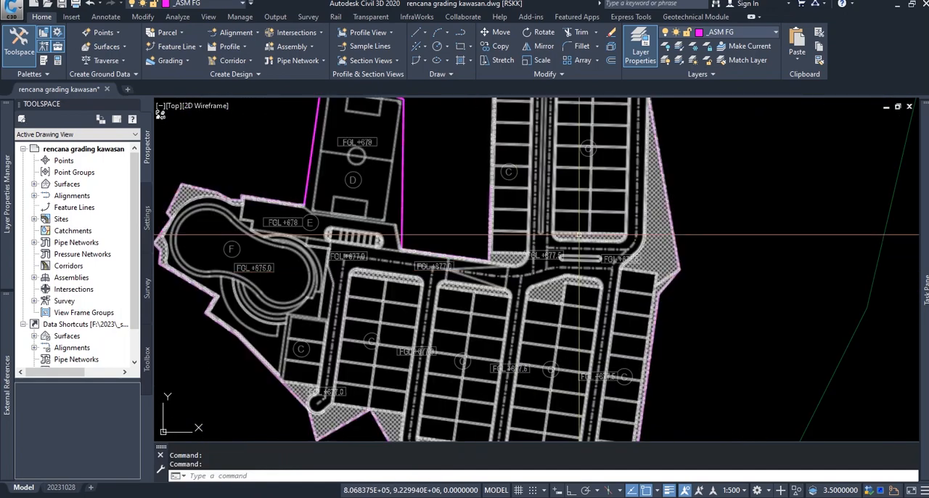
middle_click_drag(574, 234, 573, 349)
mouse_move(549, 264)
middle_mouse_down()
mouse_move(550, 283)
mouse_move(549, 232)
middle_mouse_up()
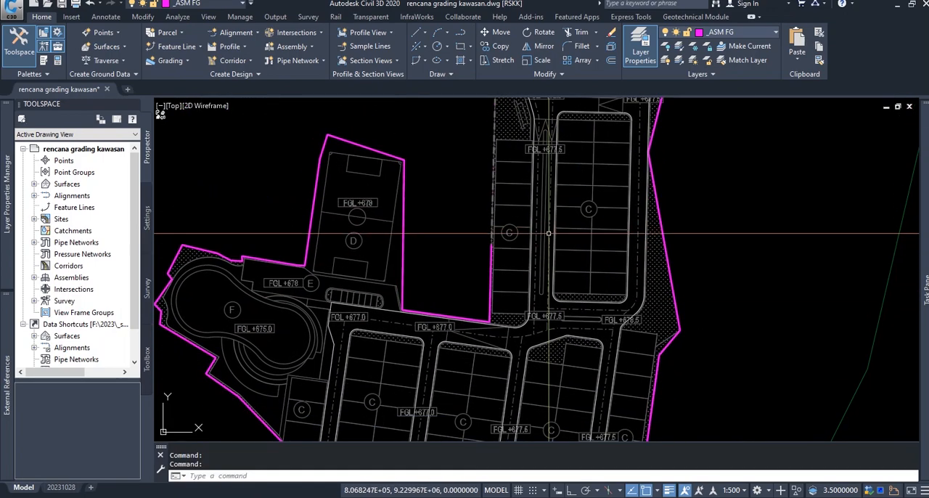
middle_click_drag(547, 278, 554, 208)
scroll(500, 289, "up", 3)
left_click(497, 291)
right_click(497, 296)
key("Escape")
key("Escape")
Freeze the referenced plan's _ASM_Atap and _ASM_Vegetasi layers by picking a house plot line and a vegetation hatch
mouse_move(667, 351)
middle_mouse_down()
mouse_move(628, 290)
mouse_move(668, 240)
middle_mouse_up()
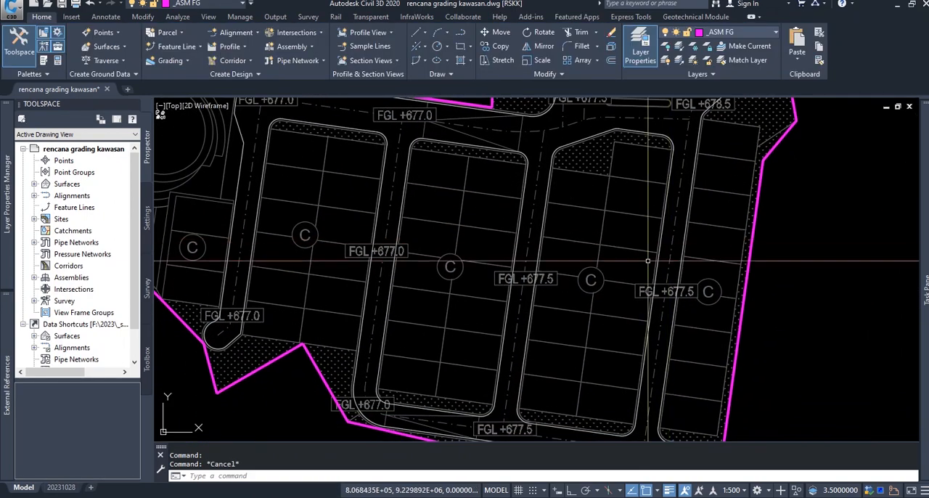
middle_click_drag(513, 322, 603, 343)
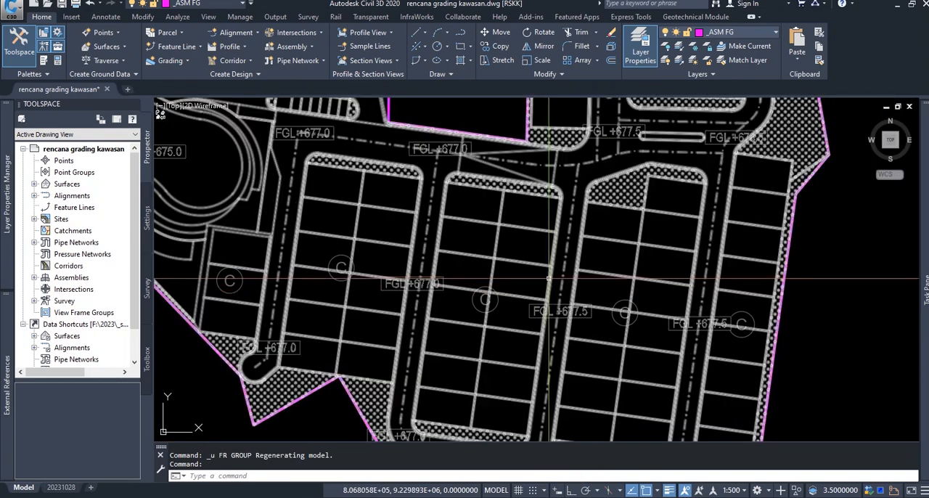
middle_click_drag(549, 279, 571, 314)
type("fr")
key("Return")
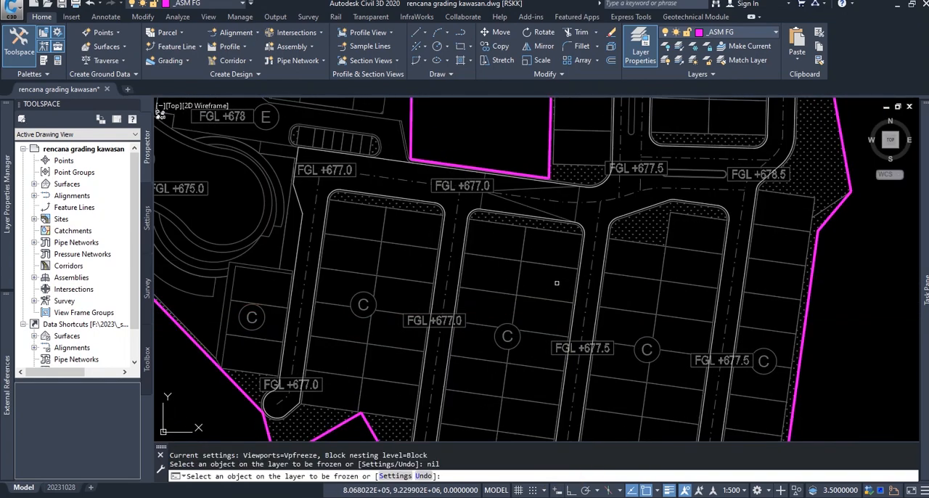
left_click(555, 266)
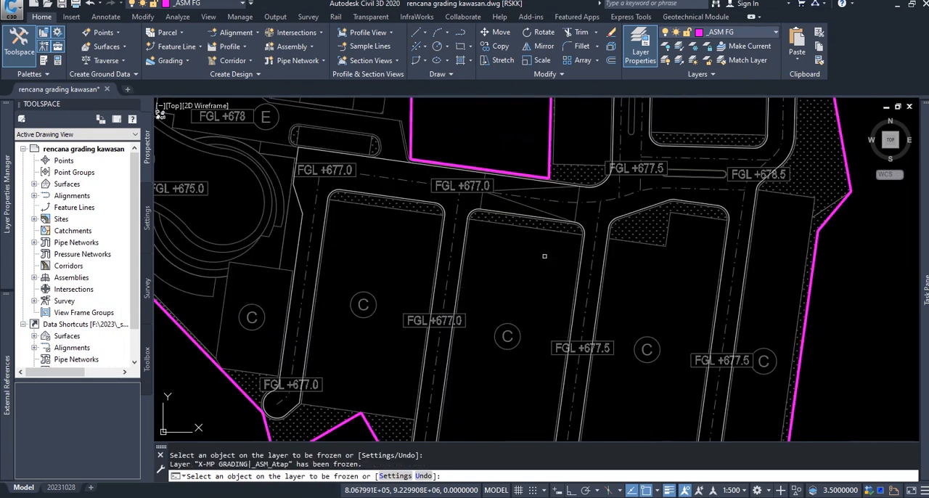
scroll(544, 256, "up", 4)
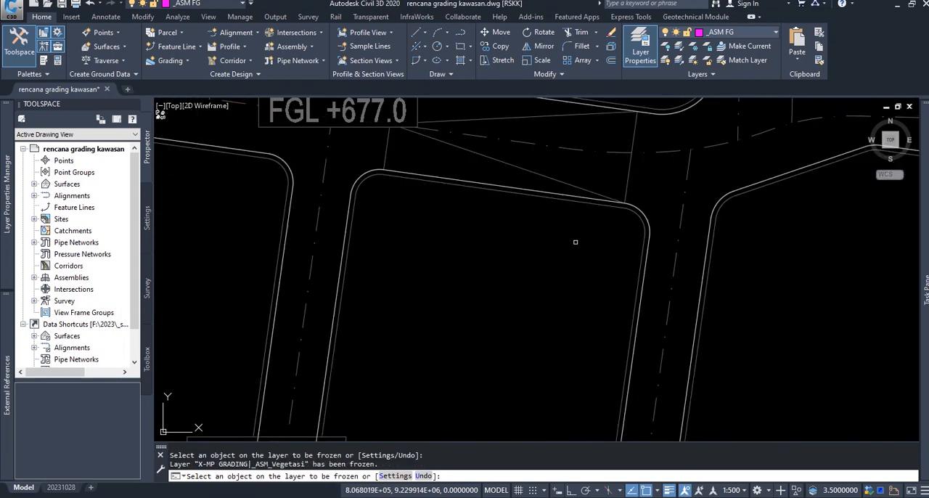
scroll(538, 203, "down", 4)
key("Return")
Start NCOPY and select the two elongated median islands on the entrance road beside the mosque and commercial area
middle_click_drag(620, 184, 518, 415)
scroll(554, 223, "down", 2)
scroll(553, 223, "down", 2)
scroll(536, 280, "up", 5)
type("ncopy")
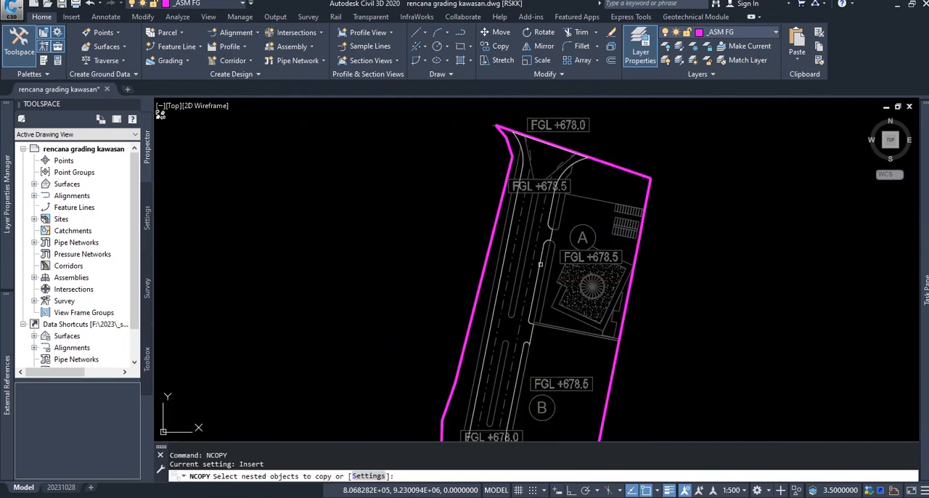
scroll(536, 213, "up", 2)
left_click(533, 211)
middle_click_drag(508, 378, 515, 175)
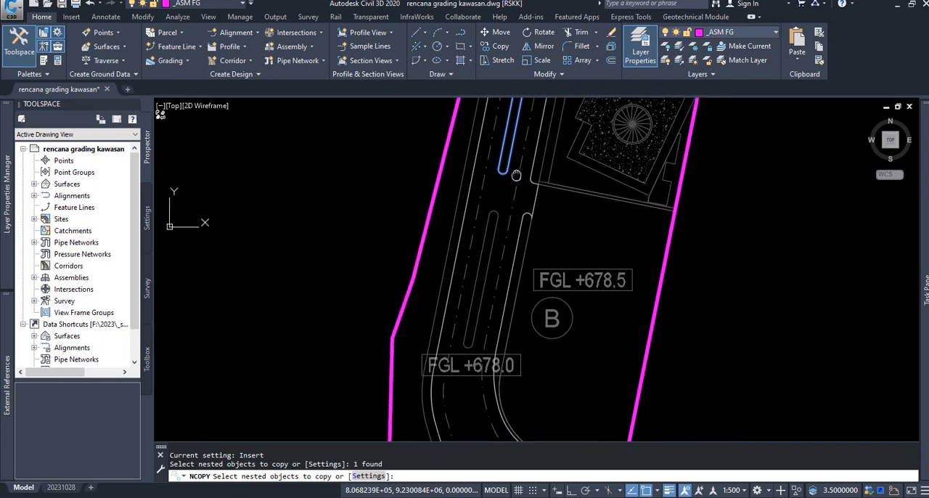
middle_click_drag(493, 347, 489, 104)
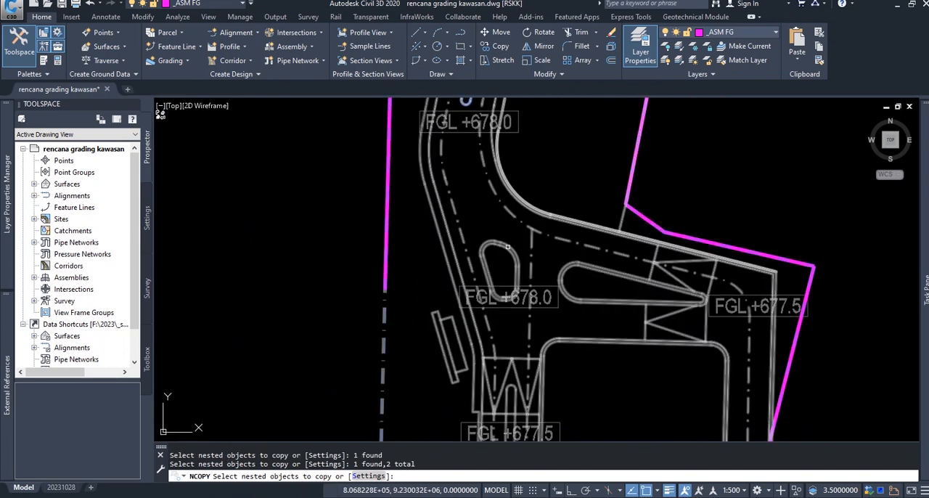
Add the inner and outer outlines of the two traffic islands near the FGL +678.0 junction, and copy the selected islands in place
scroll(507, 248, "up", 4)
left_click(507, 248)
left_click(506, 251)
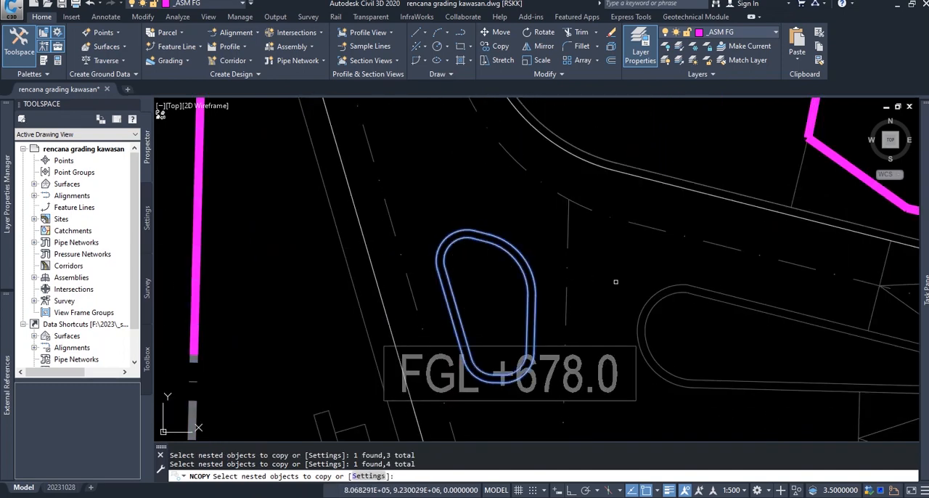
left_click(676, 290)
middle_click_drag(660, 311, 537, 208)
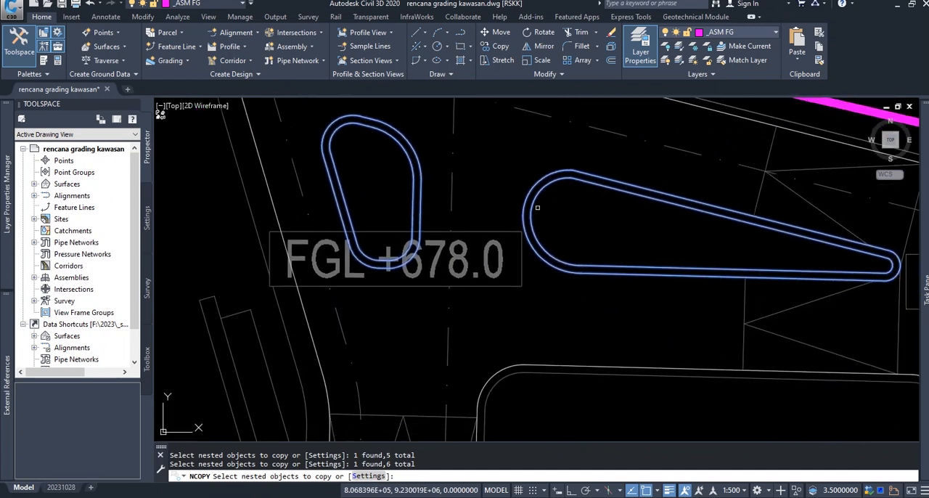
left_click(572, 182)
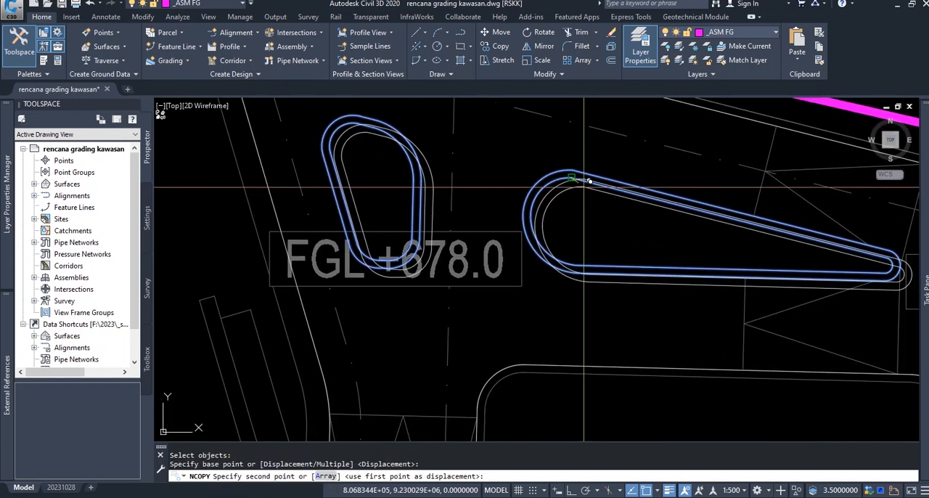
left_click(583, 188)
scroll(583, 188, "down", 4)
scroll(536, 183, "up", 1)
Use NCOPY to pick the outlines of the long, narrow median on the road between the northern house blocks
key("Return")
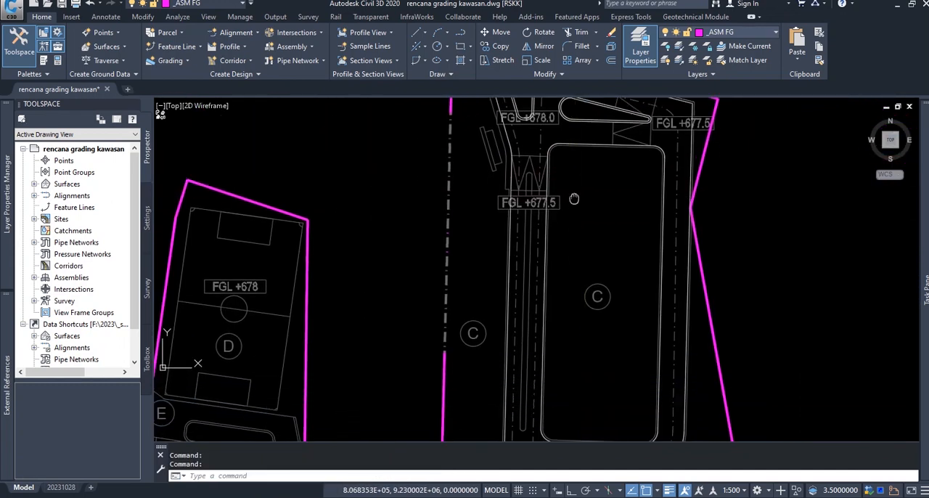
scroll(535, 182, "up", 4)
key("Return")
left_click(530, 185)
left_click(529, 174)
scroll(547, 210, "down", 4)
scroll(537, 337, "up", 8)
Use NCOPY to copy both outlines of the short median at the FGL +677.5 junction in place
key("Return")
left_click(594, 266)
left_click(597, 268)
key("Return")
left_click(589, 270)
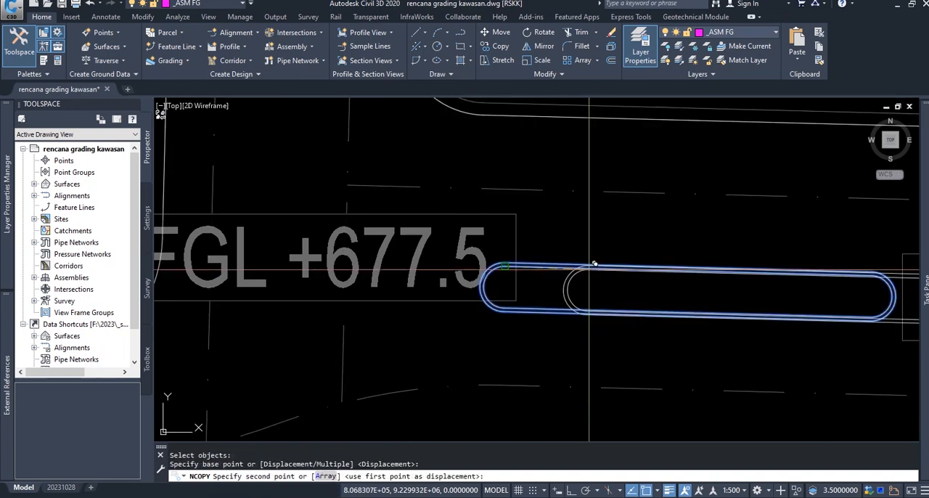
left_click(588, 269)
Start NCOPY again and pick the inner outlines of the two eastern house blocks south of the main road
scroll(588, 269, "down", 8)
scroll(551, 213, "up", 5)
key("Return")
left_click(529, 213)
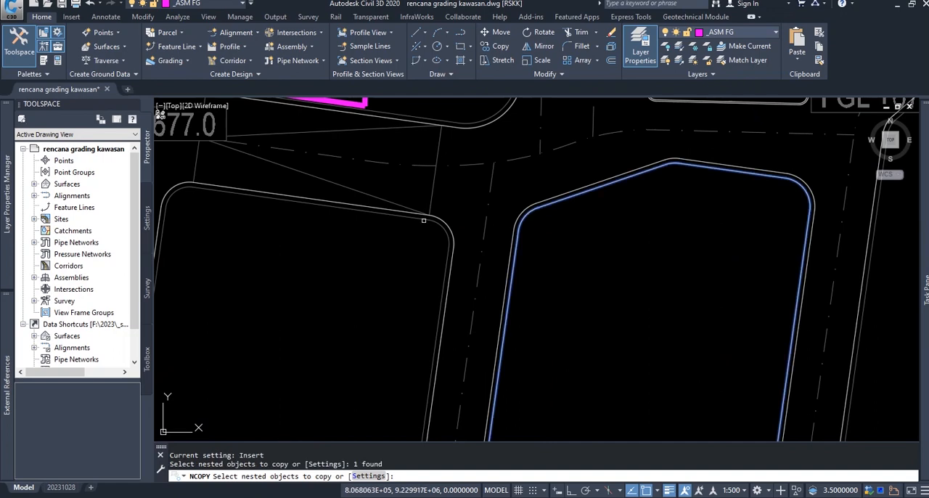
left_click(423, 220)
scroll(452, 241, "down", 5)
scroll(559, 249, "up", 6)
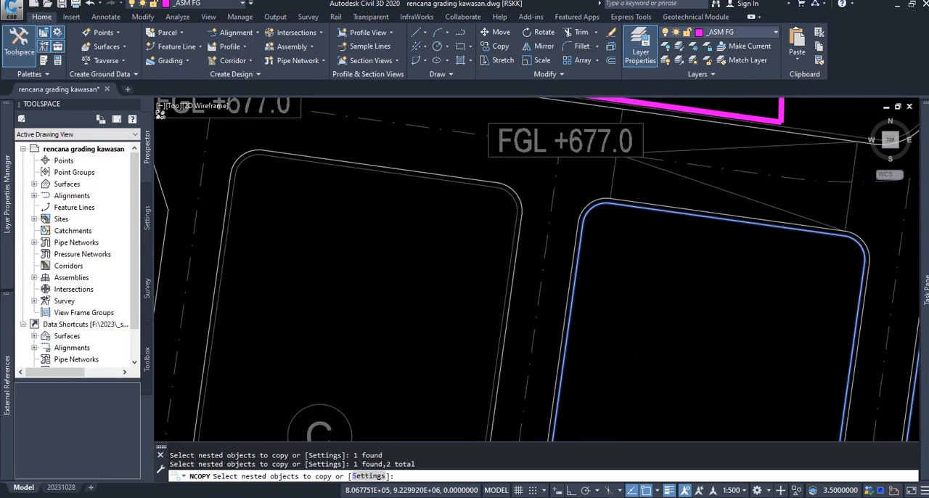
scroll(554, 221, "down", 2)
middle_click_drag(504, 268, 529, 285)
middle_click_drag(475, 189, 501, 249)
scroll(431, 211, "up", 2)
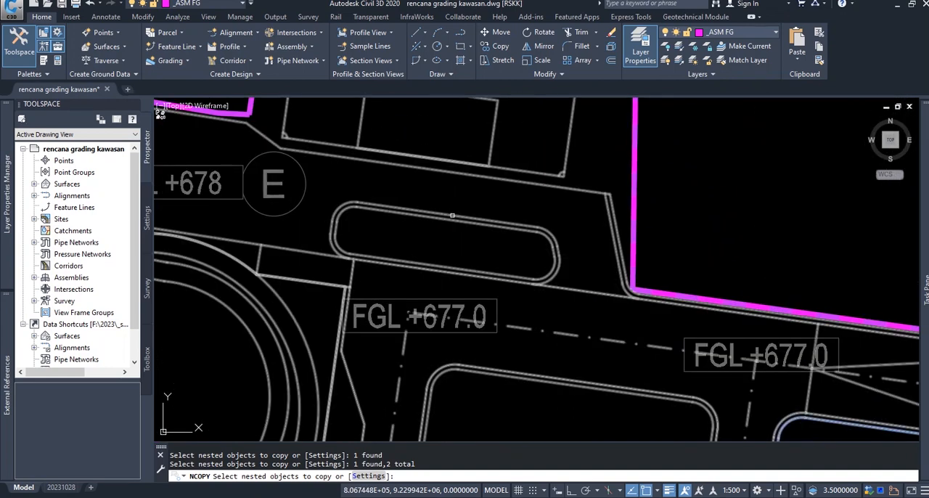
Add the parking area's edge and both outlines of its island to the NCOPY selection, and copy everything in place
left_click(452, 216)
middle_click_drag(415, 244, 543, 246)
left_click(433, 254)
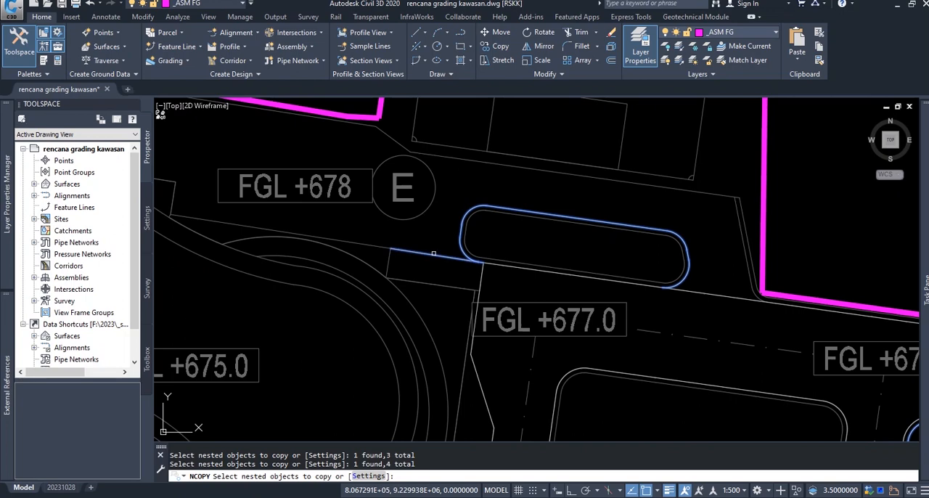
left_click(385, 246)
middle_click_drag(502, 266, 447, 237)
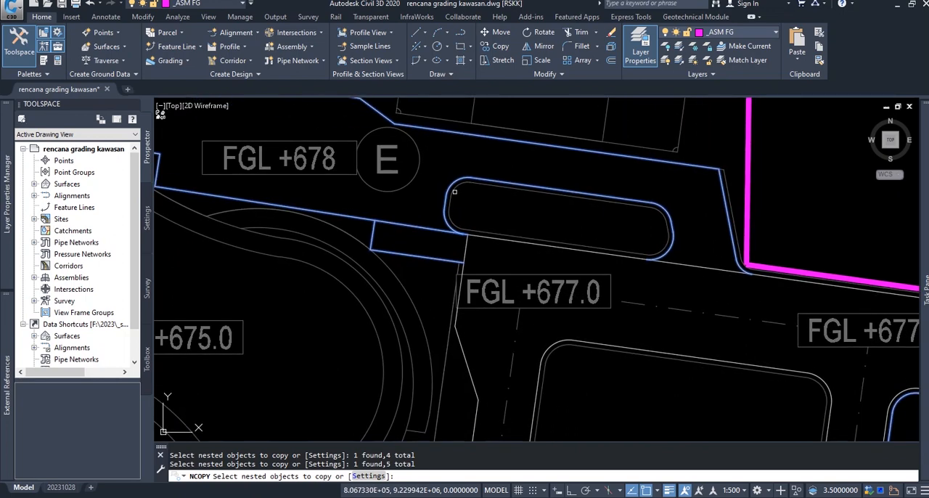
key("Return")
left_click(479, 184)
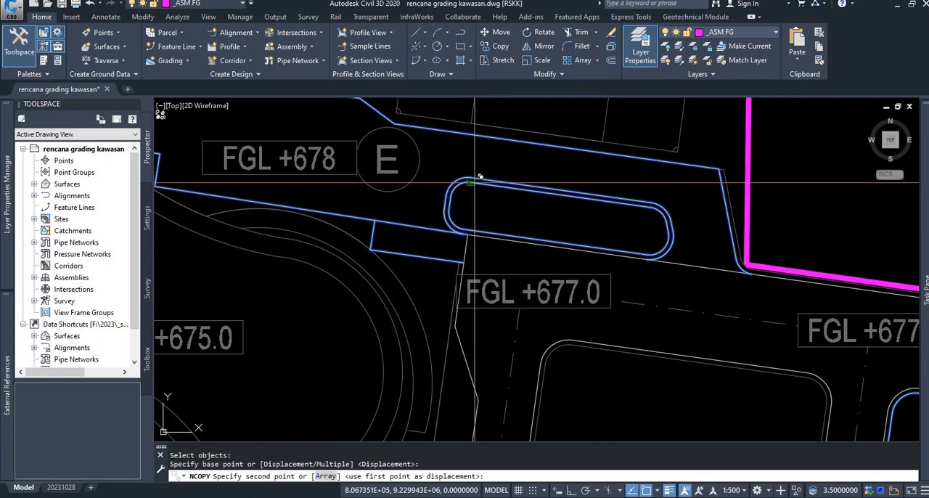
left_click(480, 187)
Copy the outline of the mini soccer field (area D) in place with NCOPY
scroll(603, 312, "down", 5)
middle_click_drag(602, 337, 568, 229)
scroll(550, 211, "up", 2)
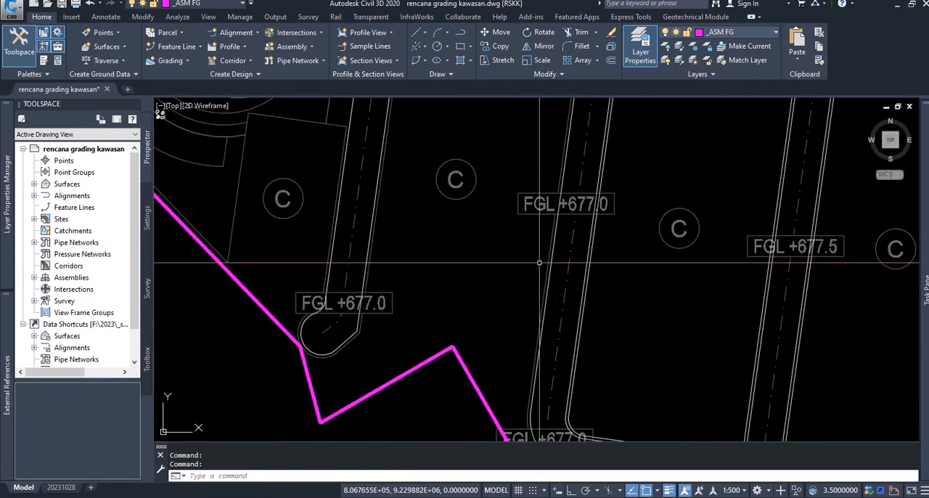
mouse_move(553, 291)
middle_mouse_down()
mouse_move(537, 172)
mouse_move(529, 319)
middle_mouse_up()
scroll(553, 272, "down", 2)
middle_click_drag(596, 208, 576, 336)
middle_click_drag(479, 202, 574, 284)
middle_click_drag(511, 214, 536, 305)
key("space")
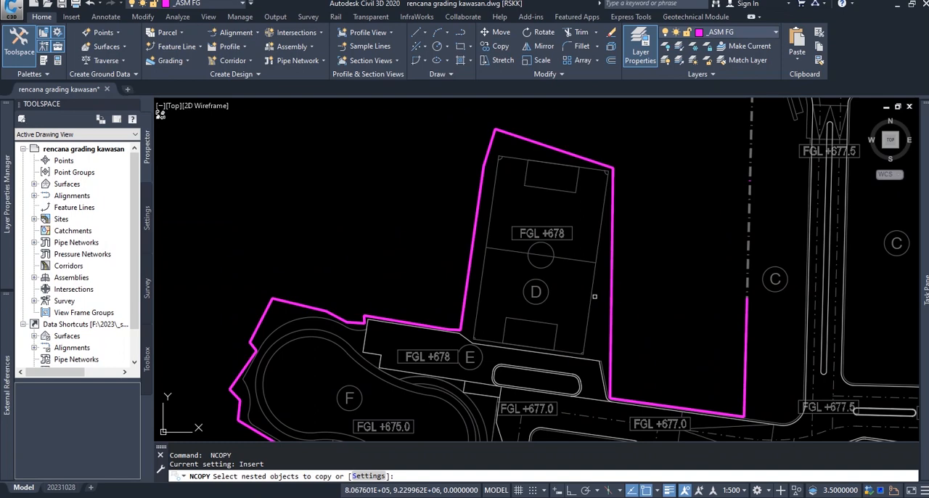
key("space")
left_click(595, 262)
left_click(595, 262)
Copy the inner and outer outlines of the pool (area F) in place with NCOPY
middle_click_drag(562, 327, 579, 165)
scroll(472, 292, "up", 2)
key("space")
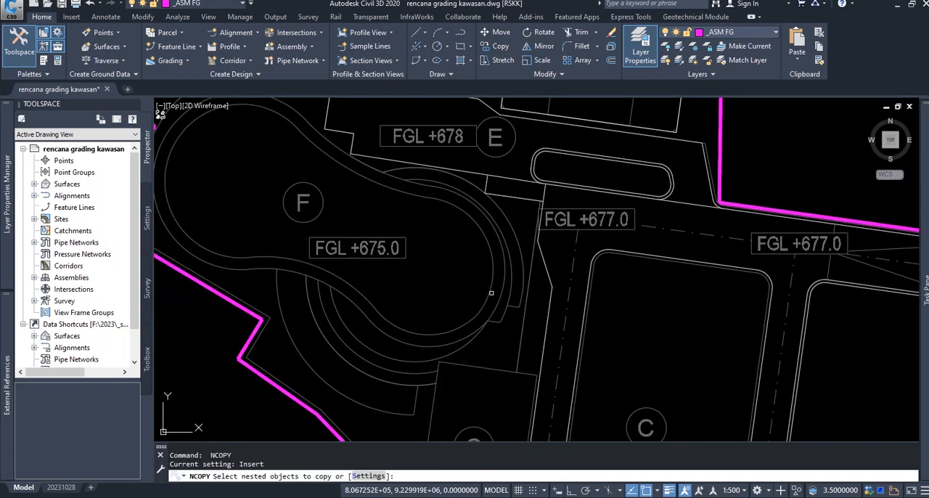
left_click(491, 297)
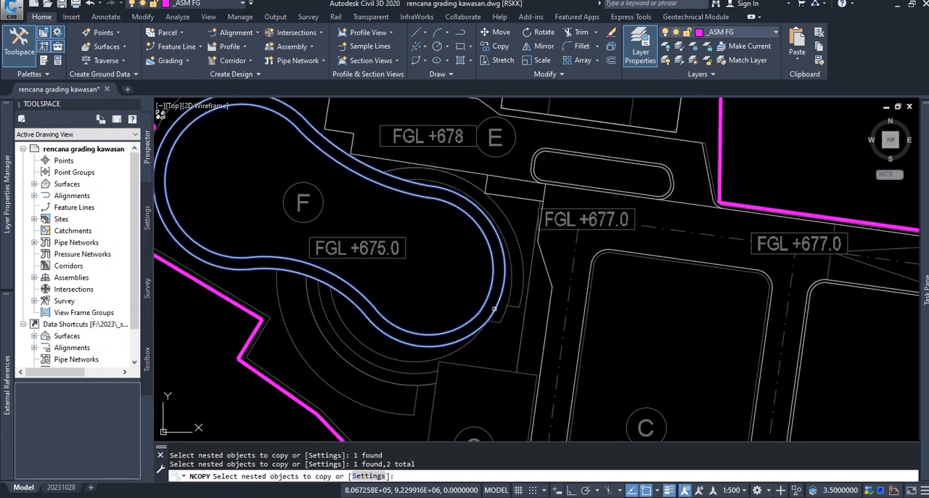
key("space")
left_click(481, 305)
left_click(481, 305)
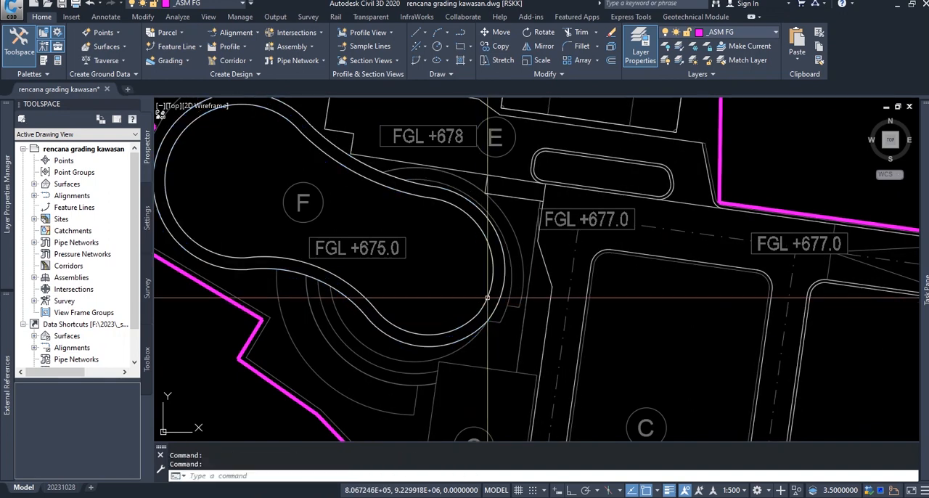
left_click(481, 304)
key("Escape")
Look over the copied road edges, house blocks, medians and pool outlines across the site plan
middle_click_drag(626, 320, 557, 206)
scroll(535, 232, "down", 2)
mouse_move(577, 245)
middle_mouse_down()
mouse_move(480, 250)
mouse_move(518, 278)
middle_mouse_up()
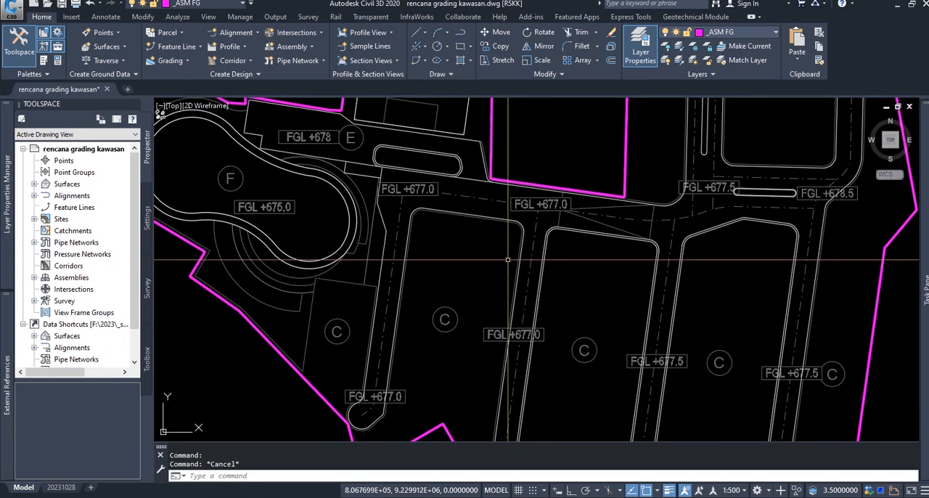
mouse_move(445, 294)
middle_mouse_down()
mouse_move(526, 300)
mouse_move(547, 371)
mouse_move(441, 247)
mouse_move(429, 217)
middle_mouse_up()
mouse_move(539, 278)
middle_mouse_down()
mouse_move(519, 208)
mouse_move(561, 369)
middle_mouse_up()
scroll(559, 327, "down", 2)
scroll(566, 315, "down", 2)
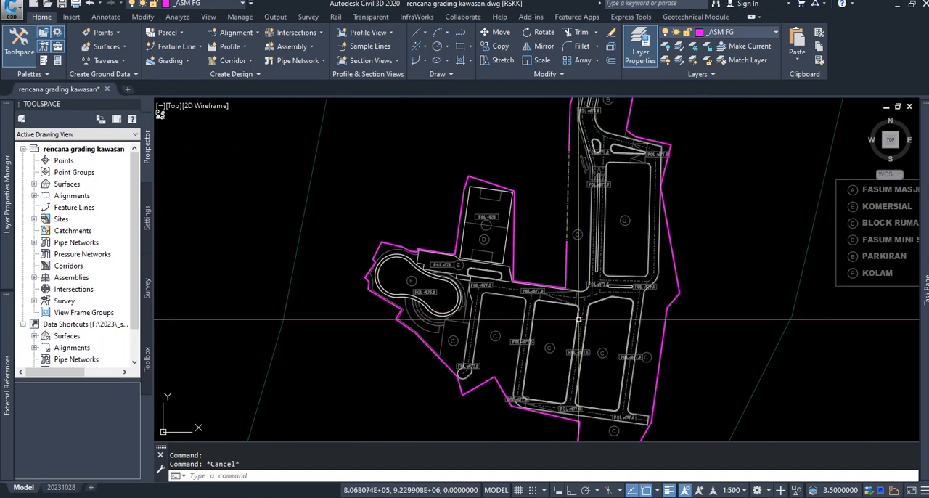
middle_click_drag(615, 284, 613, 316)
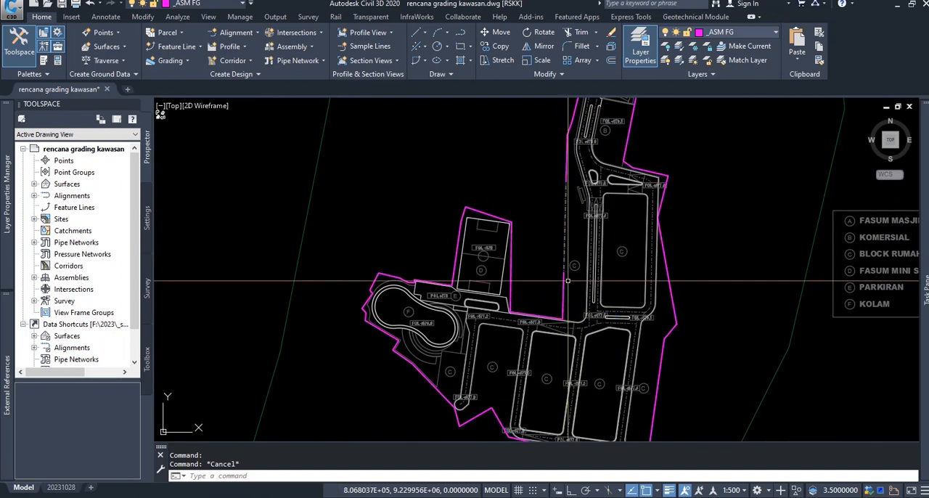
key("Escape")
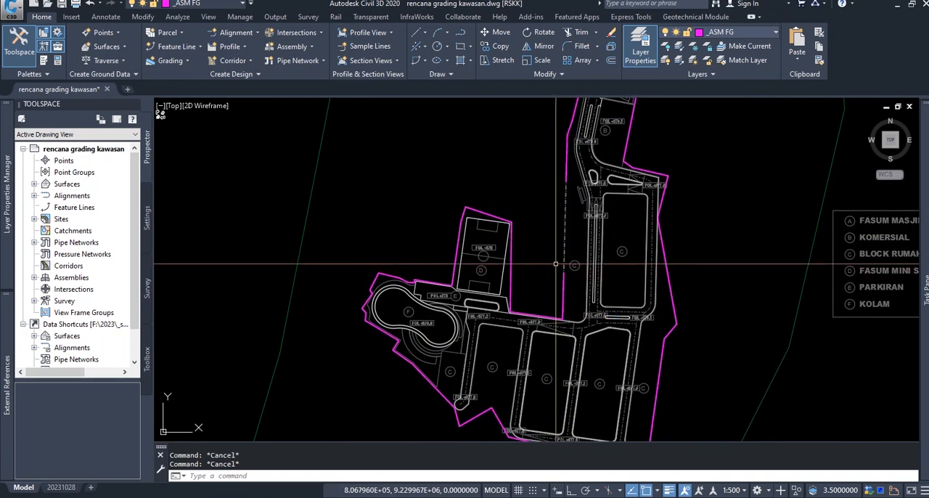
Start creating feature lines from objects and select the main road edge and the first elongated median at the site entrance
left_click(190, 51)
left_click(208, 92)
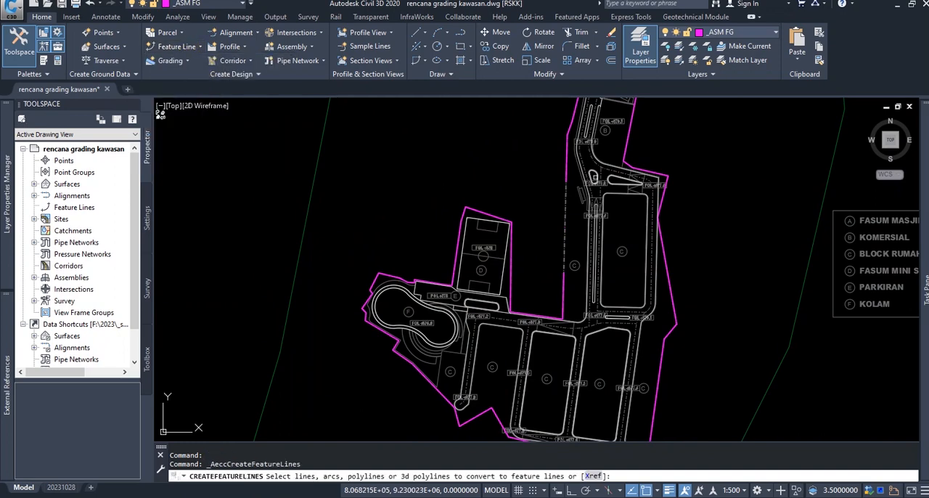
middle_click_drag(595, 177, 585, 313)
scroll(587, 184, "up", 6)
middle_click_drag(581, 180, 563, 263)
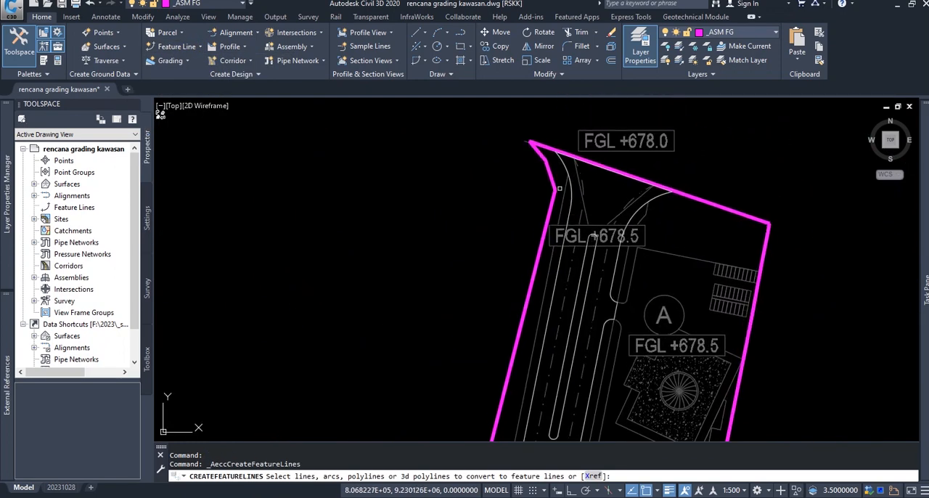
left_click(568, 170)
left_click(592, 266)
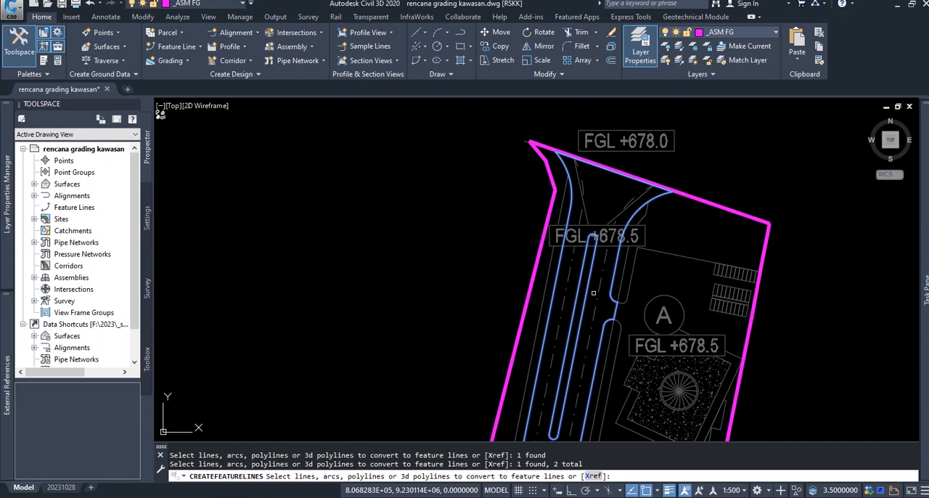
Add the two traffic islands, the northern house block and the long, narrow median to the feature line selection
middle_click_drag(588, 386, 579, 61)
middle_click_drag(568, 340, 551, 92)
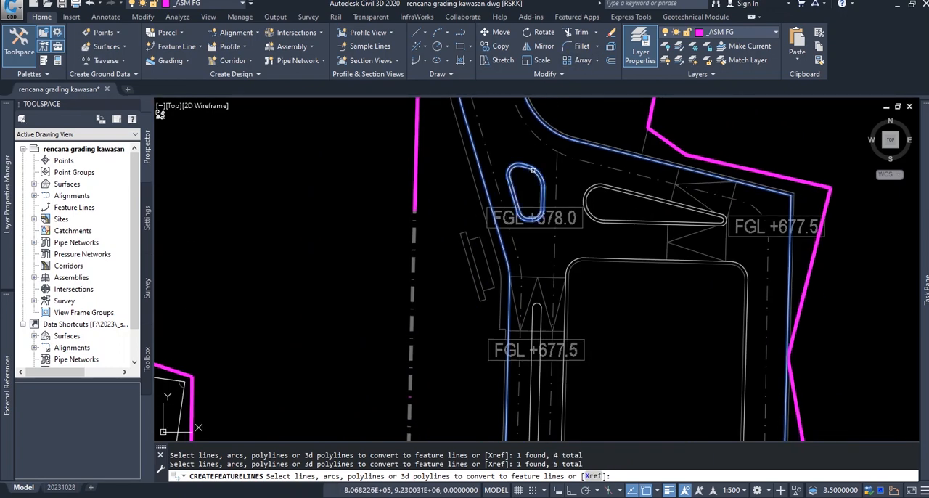
left_click(592, 185)
middle_click_drag(617, 264, 607, 168)
left_click(608, 168)
middle_click_drag(540, 377, 548, 211)
left_click(537, 210)
Add the short median at the FGL +677.5 junction and the southern house blocks to the feature line selection
middle_click_drag(546, 421, 608, 116)
scroll(659, 140, "up", 4)
left_click(661, 127)
scroll(661, 127, "down", 4)
middle_click_drag(392, 173, 592, 177)
left_click(593, 194)
middle_click_drag(679, 319, 634, 161)
left_click(673, 275)
Add both pool outlines and the mini soccer field outline to the feature line selection
scroll(664, 278, "down", 4)
scroll(550, 250, "up", 2)
middle_click_drag(517, 153, 547, 222)
left_click(458, 230)
left_click(465, 222)
middle_click_drag(599, 299, 515, 382)
scroll(516, 382, "up", 2)
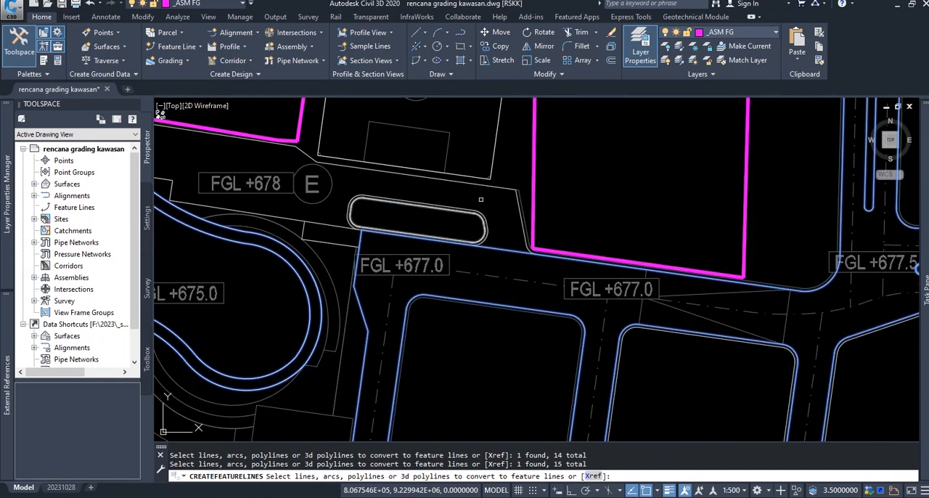
middle_click_drag(526, 306, 500, 235)
scroll(500, 234, "down", 4)
middle_click_drag(565, 269, 499, 265)
left_click(427, 212)
Convert the selection to feature lines in Site 1 with style _ASM Main on layer _ASM Featureline, erasing existing entities and assigning elevation 678
right_click(507, 281)
left_click(534, 286)
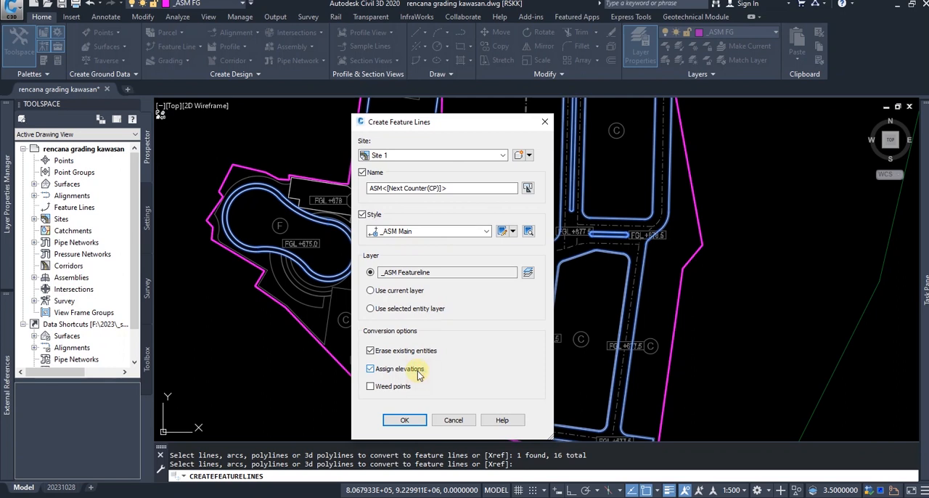
left_click(409, 420)
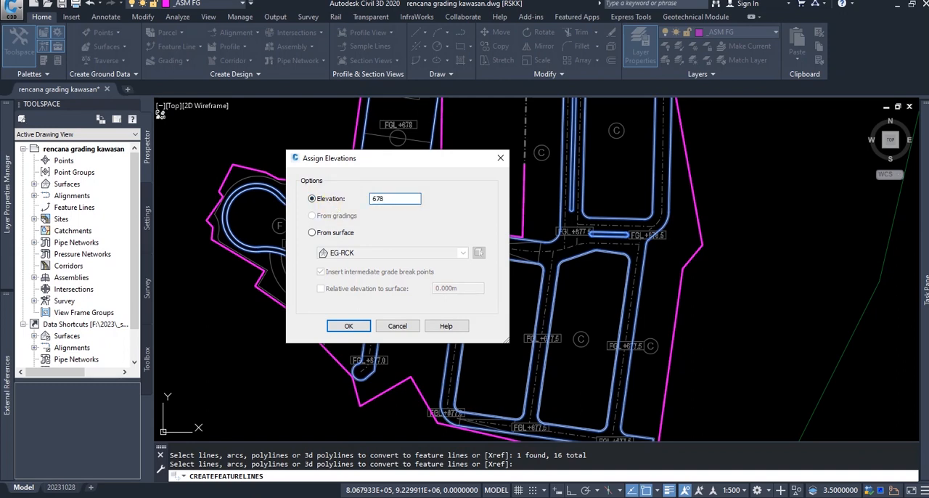
left_click(351, 326)
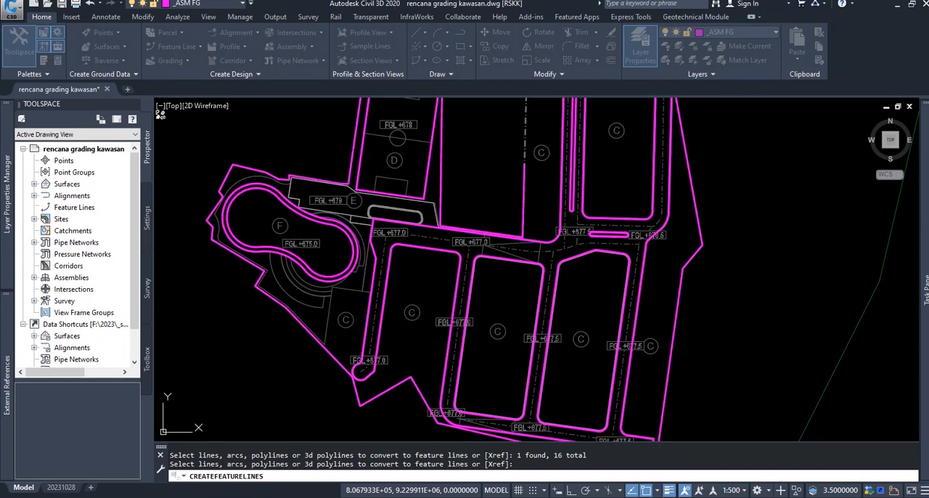
Save the drawing with the new feature lines
scroll(585, 401, "up", 2)
middle_click_drag(585, 401, 585, 404)
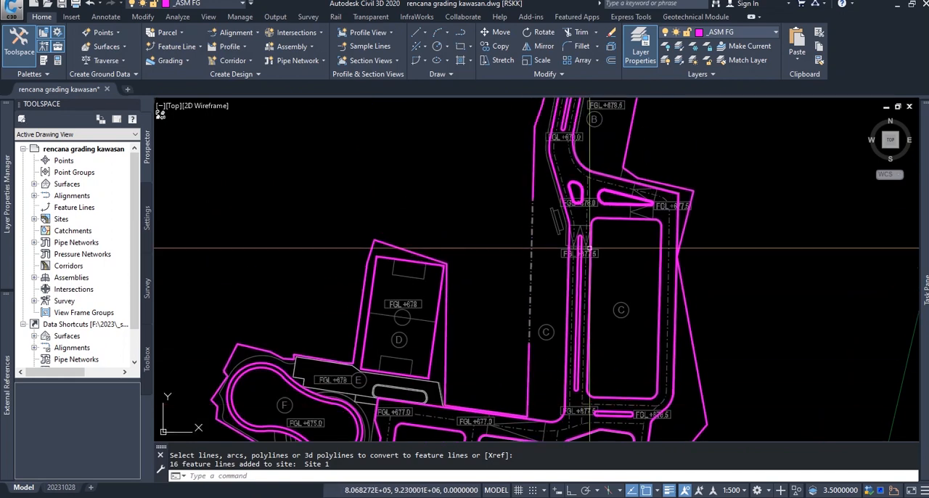
middle_click_drag(586, 248, 566, 396)
mouse_move(577, 214)
middle_mouse_down()
mouse_move(572, 286)
mouse_move(574, 140)
middle_mouse_up()
middle_click_drag(558, 302, 558, 165)
mouse_move(558, 287)
middle_mouse_down()
mouse_move(557, 295)
mouse_move(558, 191)
middle_mouse_up()
mouse_move(551, 289)
middle_mouse_down()
mouse_move(548, 238)
mouse_move(565, 257)
middle_mouse_up()
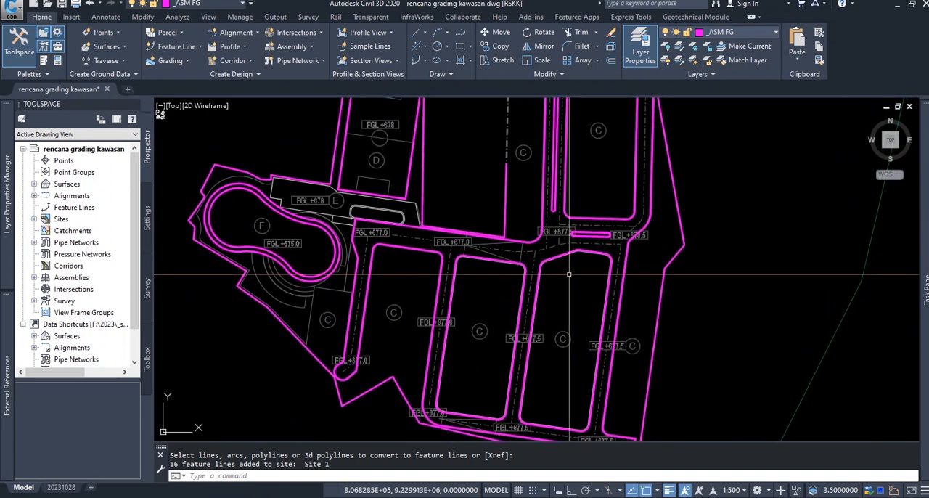
key("ctrl+s")
key("Escape")
scroll(569, 274, "down", 6)
scroll(573, 303, "up", 10)
left_click(609, 282)
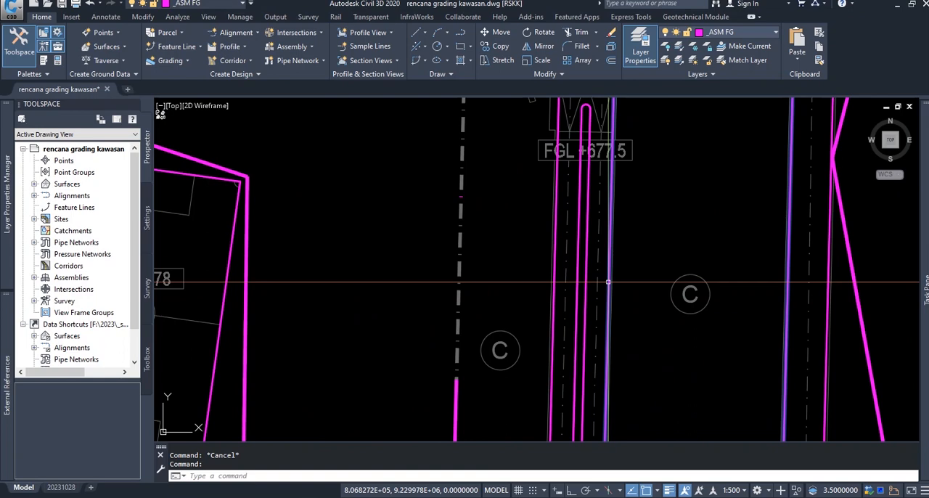
scroll(614, 284, "down", 4)
middle_click_drag(599, 191, 598, 328)
key("Escape")
Examine the station elevations of the main road-edge feature line in the elevation editor, and close the editor
scroll(571, 272, "up", 4)
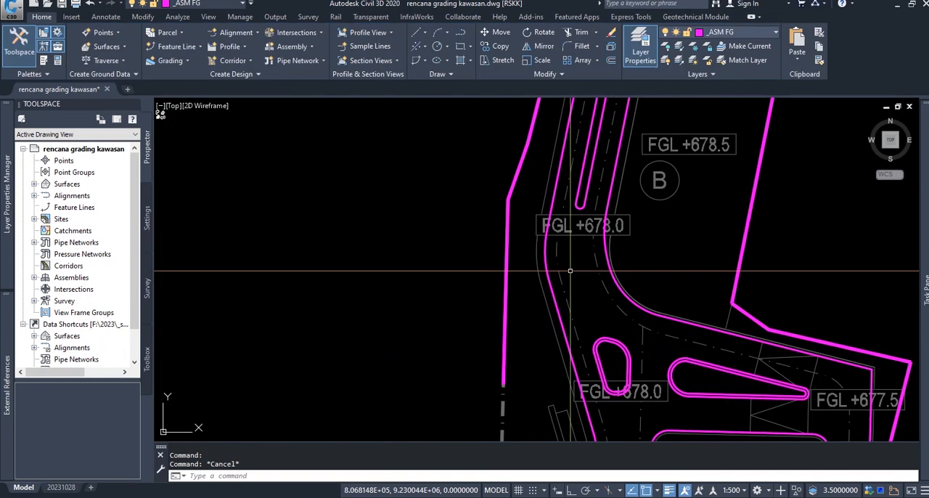
left_click(545, 264)
right_click(578, 278)
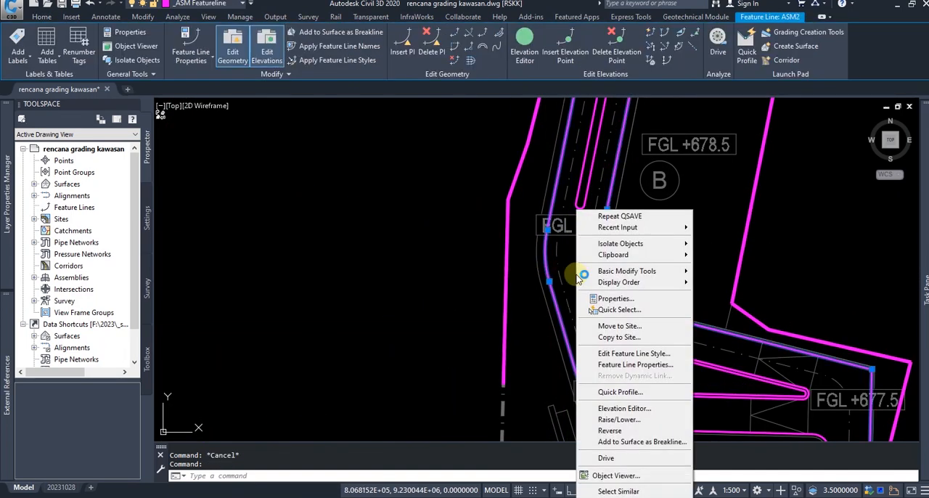
left_click(624, 408)
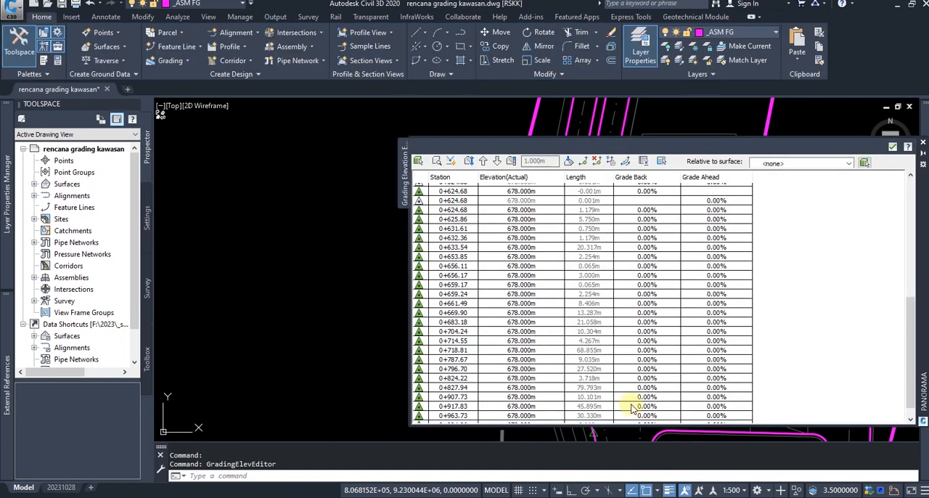
scroll(553, 251, "up", 3)
left_click(548, 257, "shift")
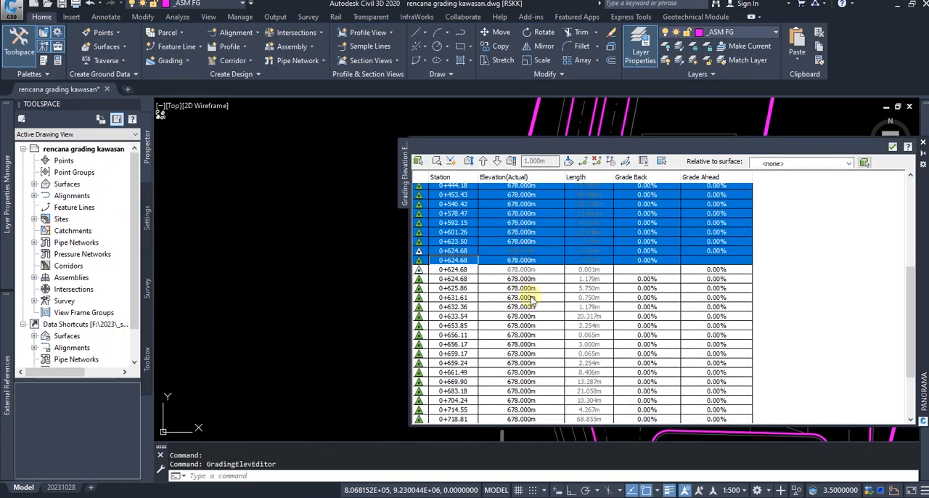
left_click(570, 297)
scroll(591, 283, "down", 3)
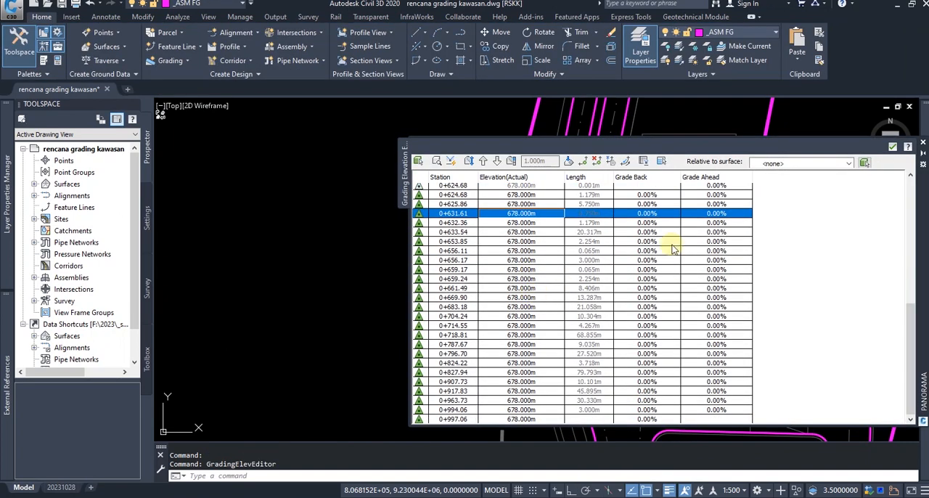
left_click(892, 147)
Zoom to the drawing's extents to view the whole site
scroll(666, 275, "down", 6)
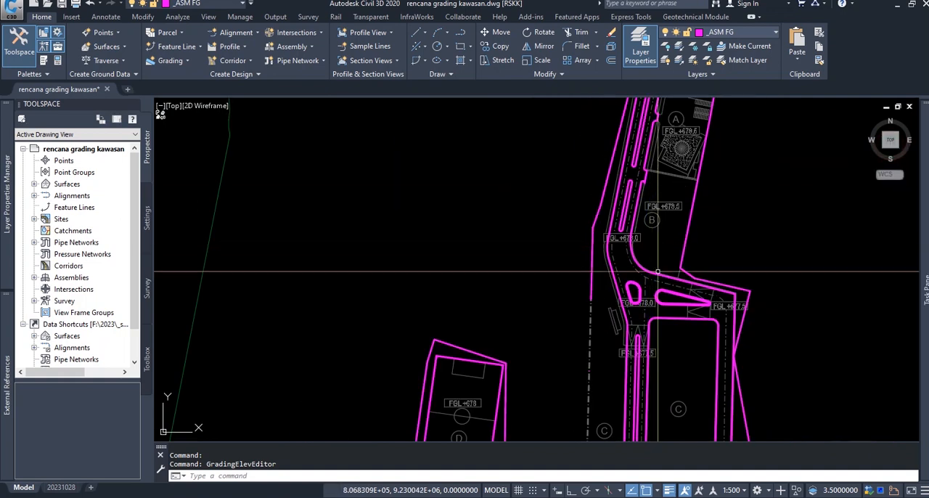
middle_click_drag(667, 314, 664, 121)
middle_click_drag(664, 298, 660, 228)
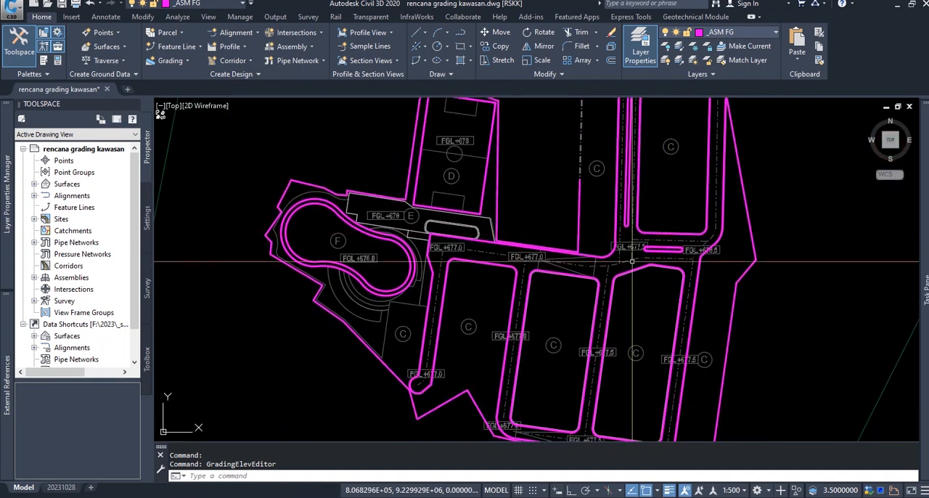
type("z")
key("Return")
type("e")
key("Return")
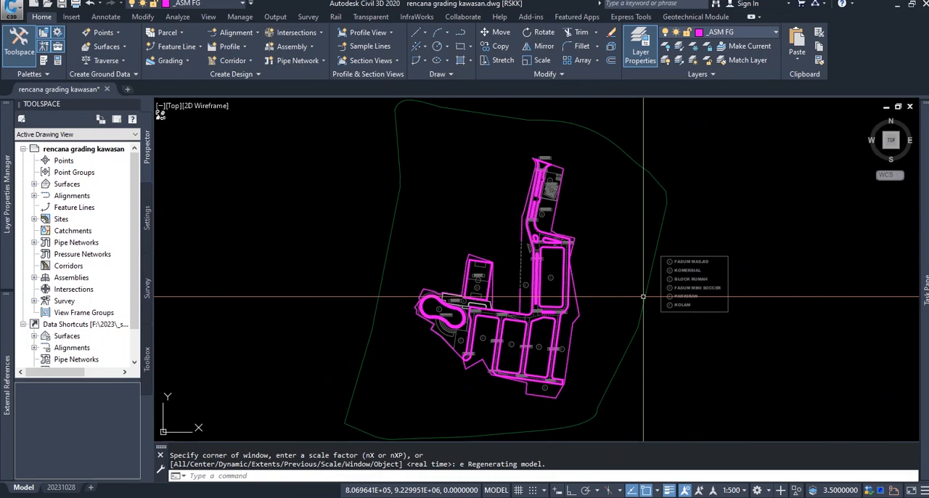